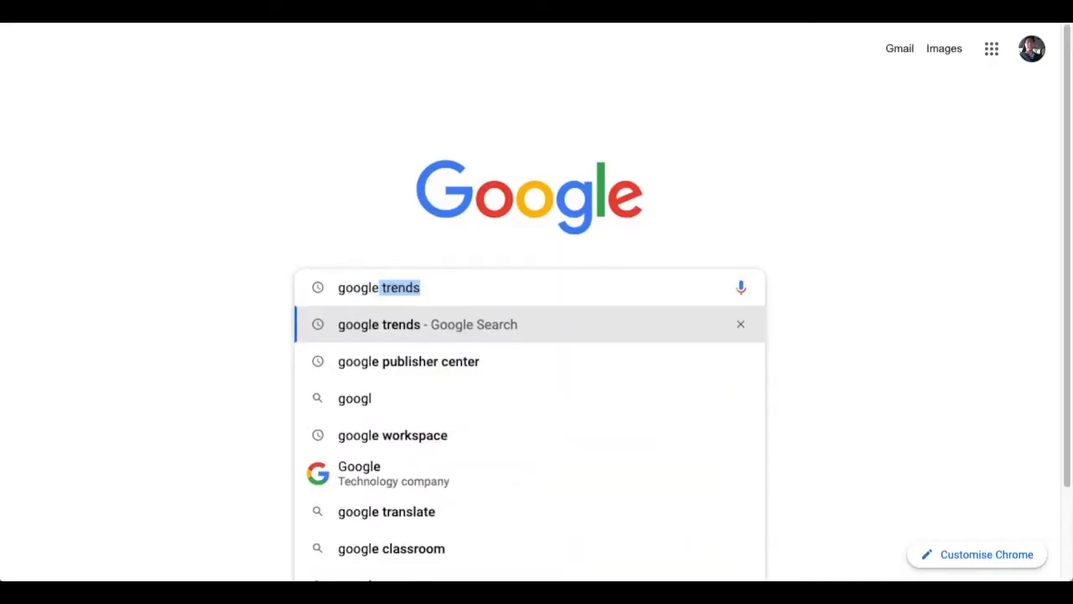
# Step: Search Google for "google publisher center" and open the Publisher Center site
pyautogui.write('publisher center')
pyautogui.press('Return')
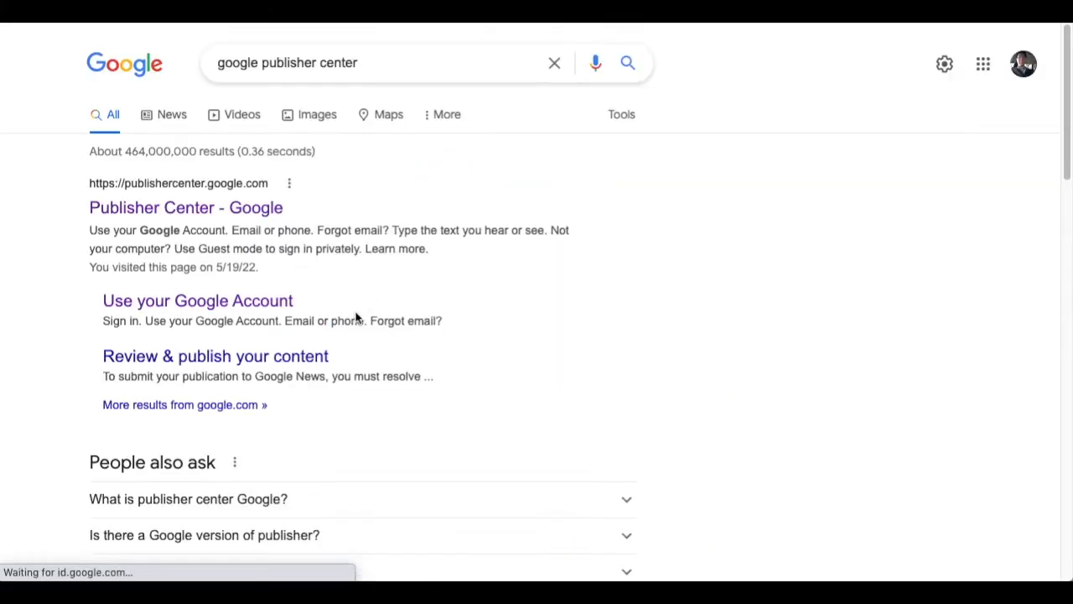
pyautogui.click(259, 208)
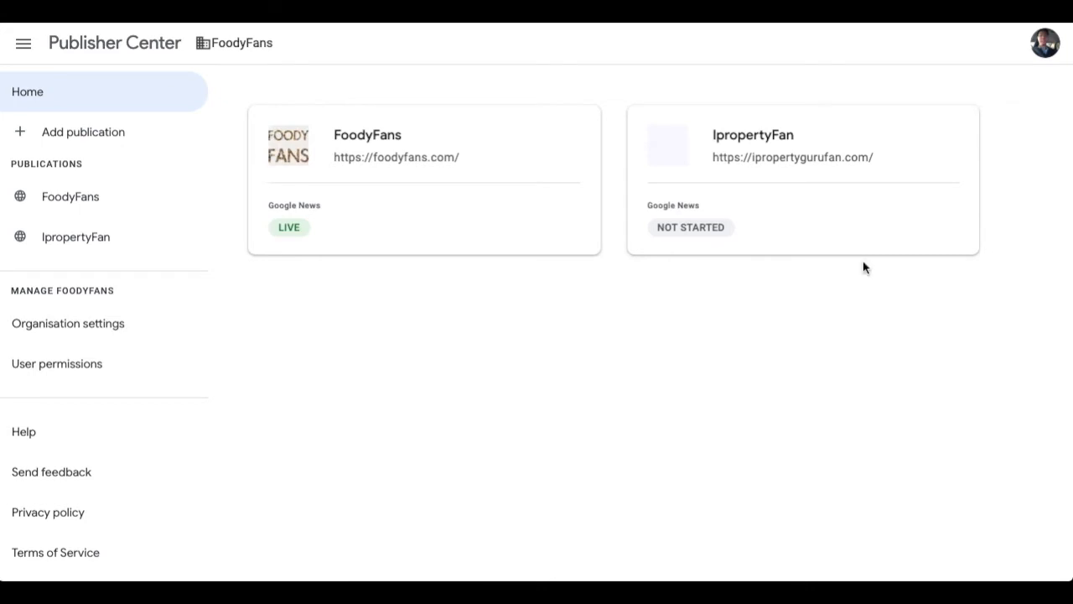
pyautogui.click(114, 134)
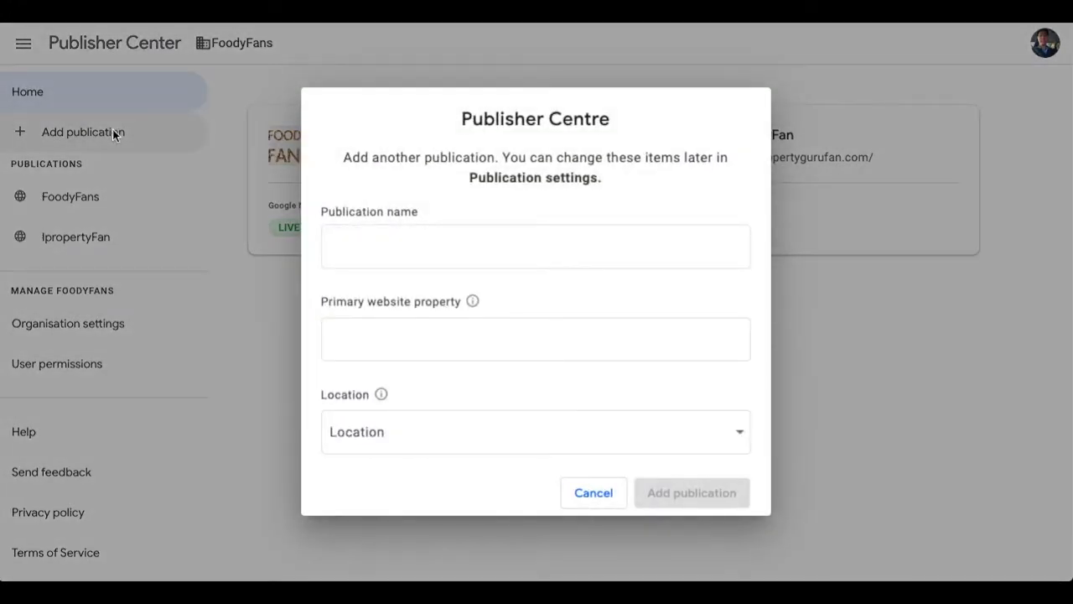
pyautogui.click(493, 262)
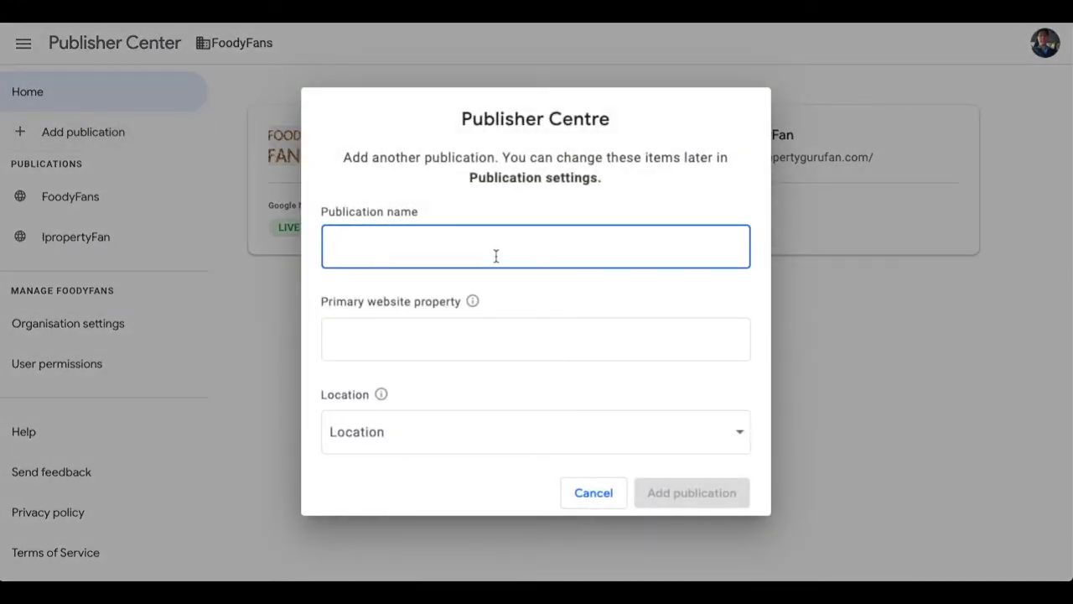
pyautogui.click(502, 334)
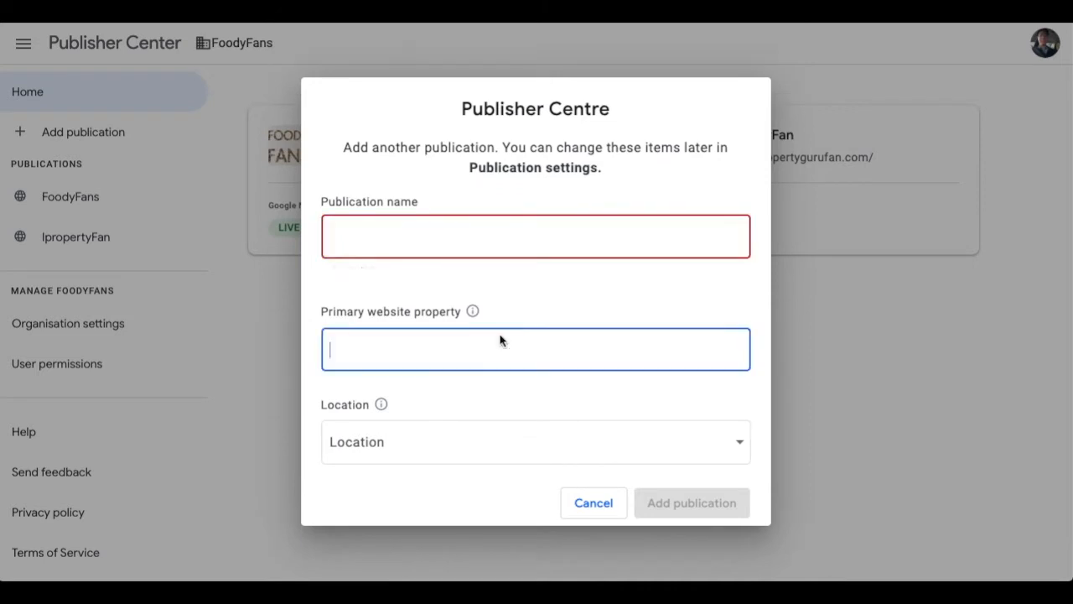
pyautogui.click(538, 442)
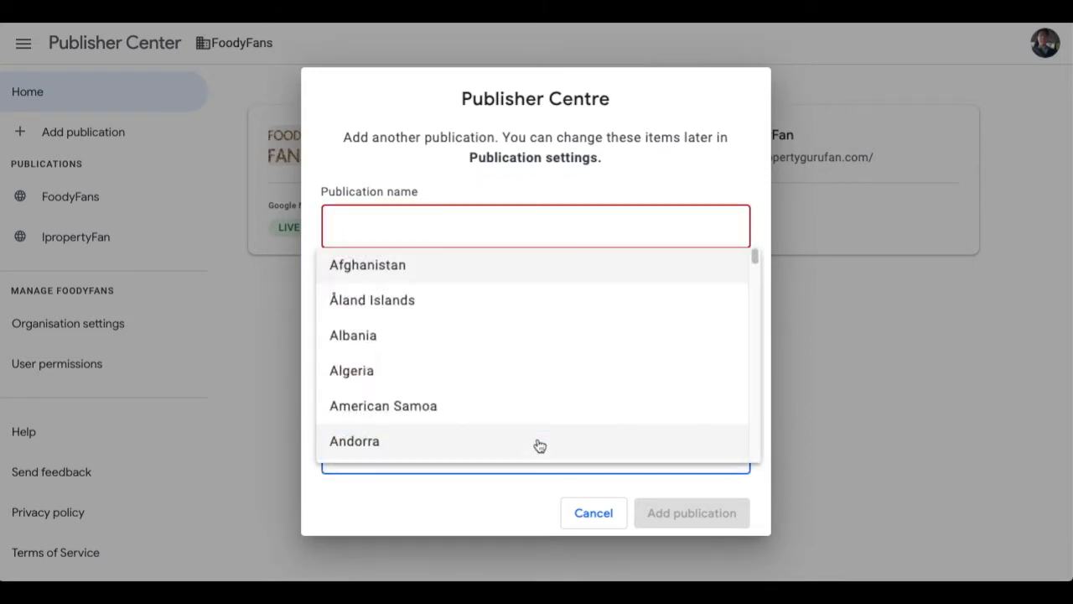
pyautogui.click(584, 200)
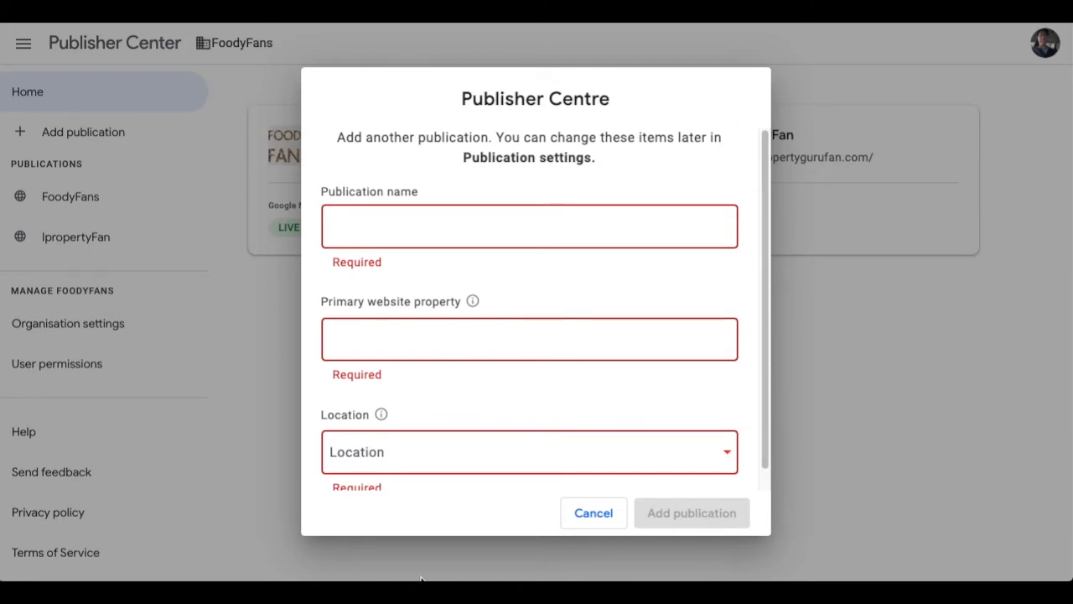
pyautogui.click(594, 513)
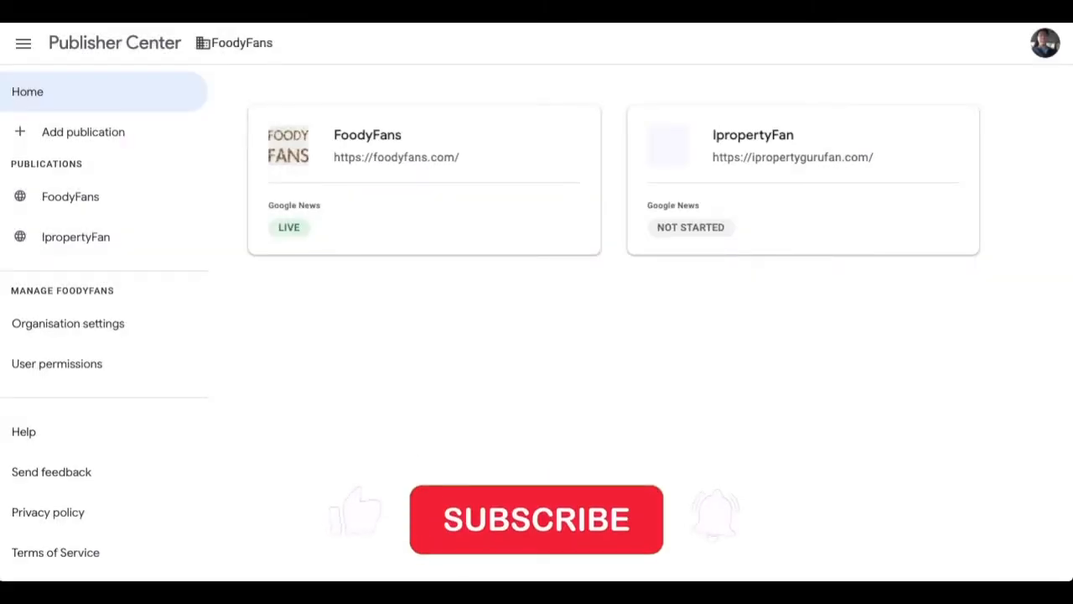
# Step: Open the IpropertyFan publication settings and review the name, language, location, website property URLs and contacts
pyautogui.click(808, 148)
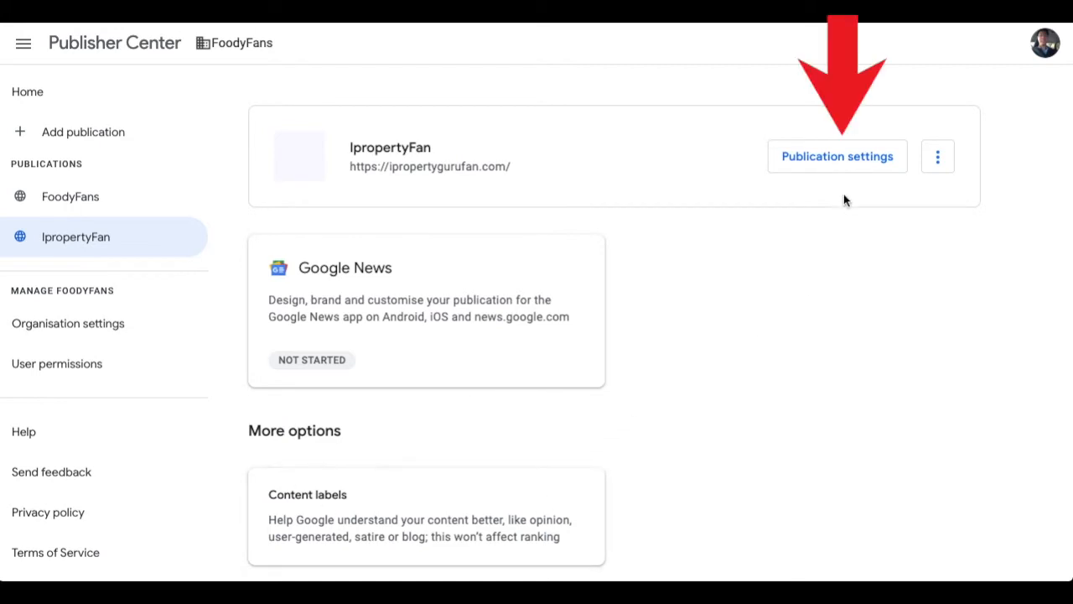
pyautogui.click(843, 159)
pyautogui.scroll(-1, 818, 181)
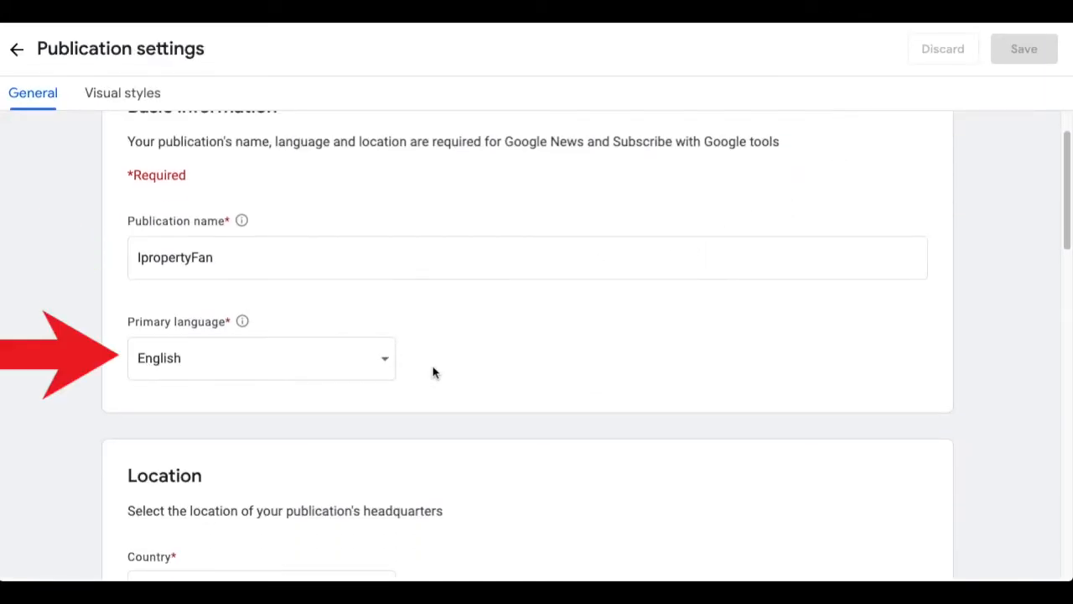
pyautogui.scroll(-3, 537, 298)
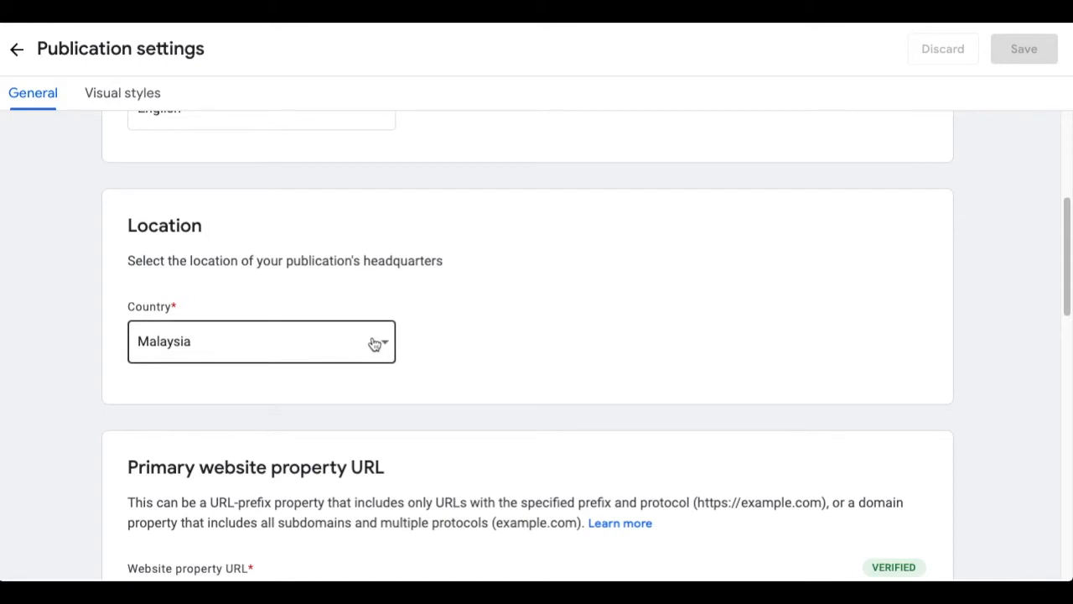
pyautogui.scroll(-2, 438, 341)
pyautogui.scroll(-1, 438, 341)
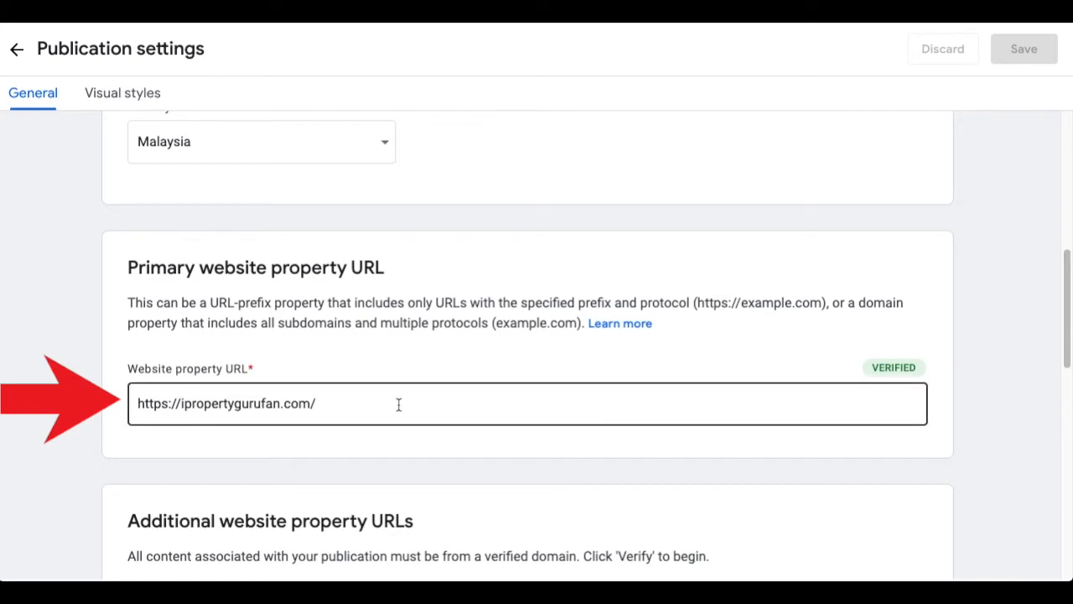
pyautogui.scroll(-4, 399, 404)
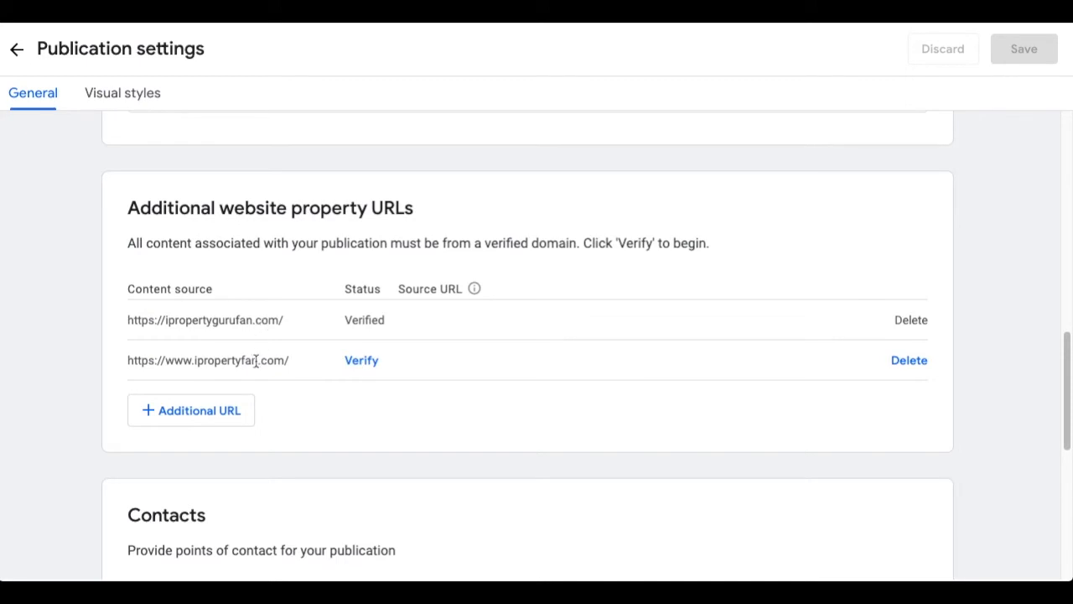
pyautogui.scroll(-5, 448, 370)
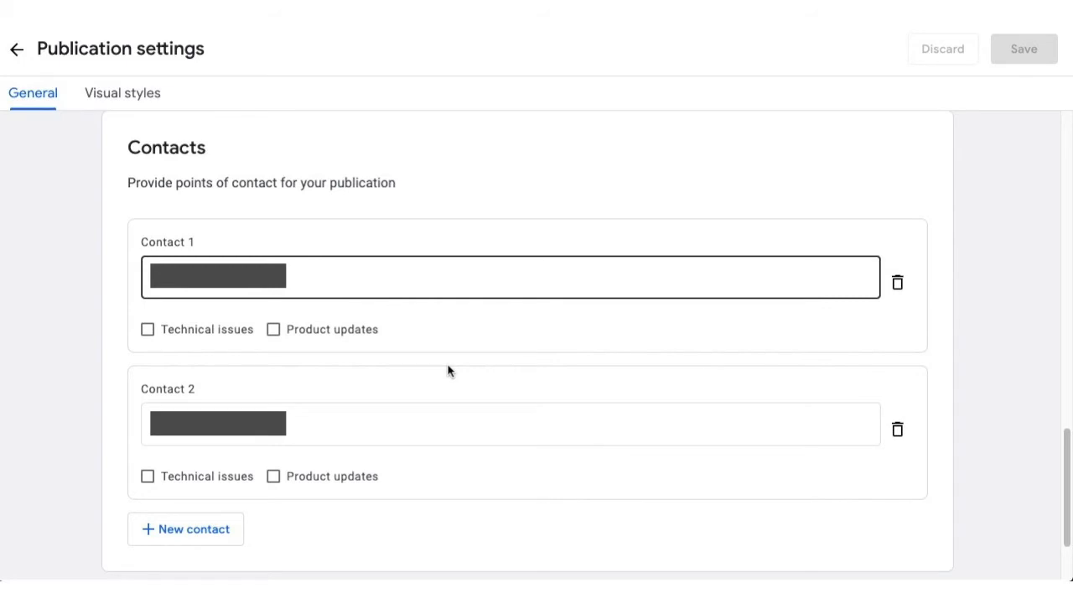
pyautogui.scroll(5, 449, 371)
# Step: Add the orange iF image as the publication's square logo in the visual styles and save the publication
pyautogui.click(137, 94)
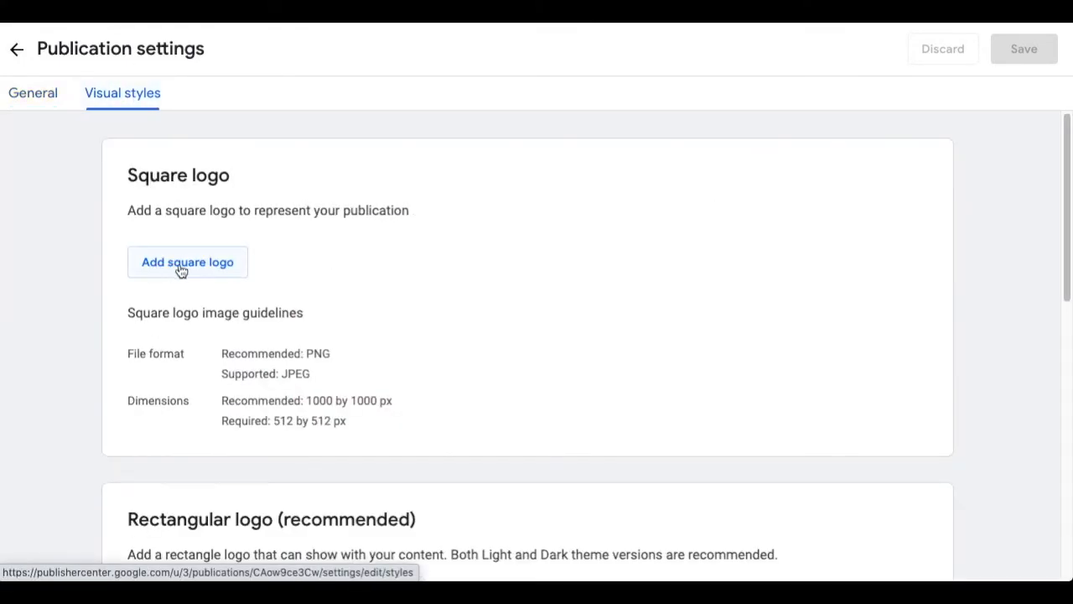
pyautogui.scroll(-5, 552, 265)
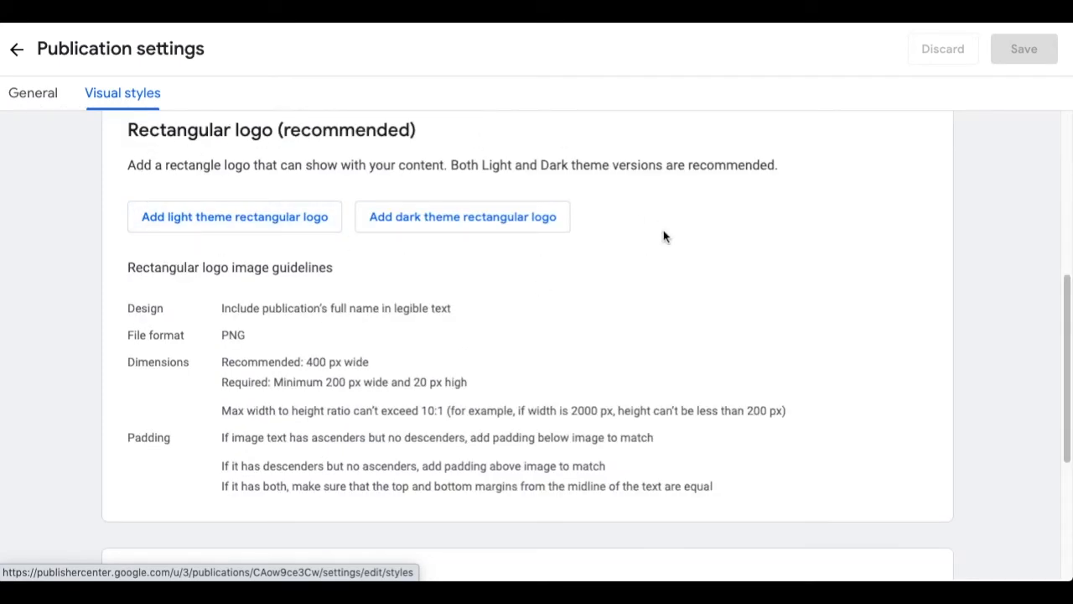
pyautogui.scroll(-3, 663, 235)
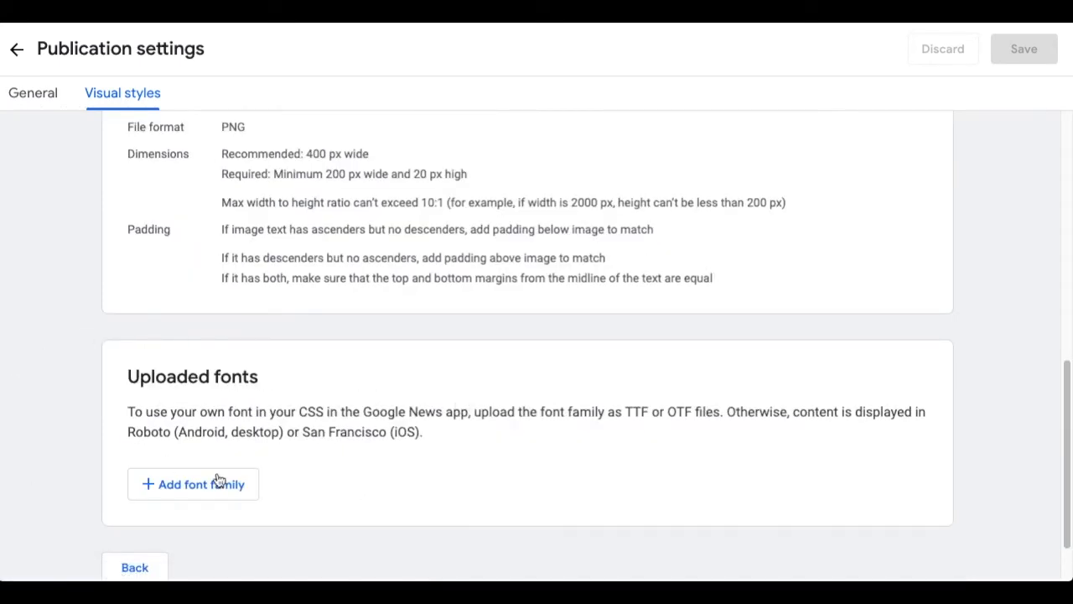
pyautogui.scroll(10, 534, 403)
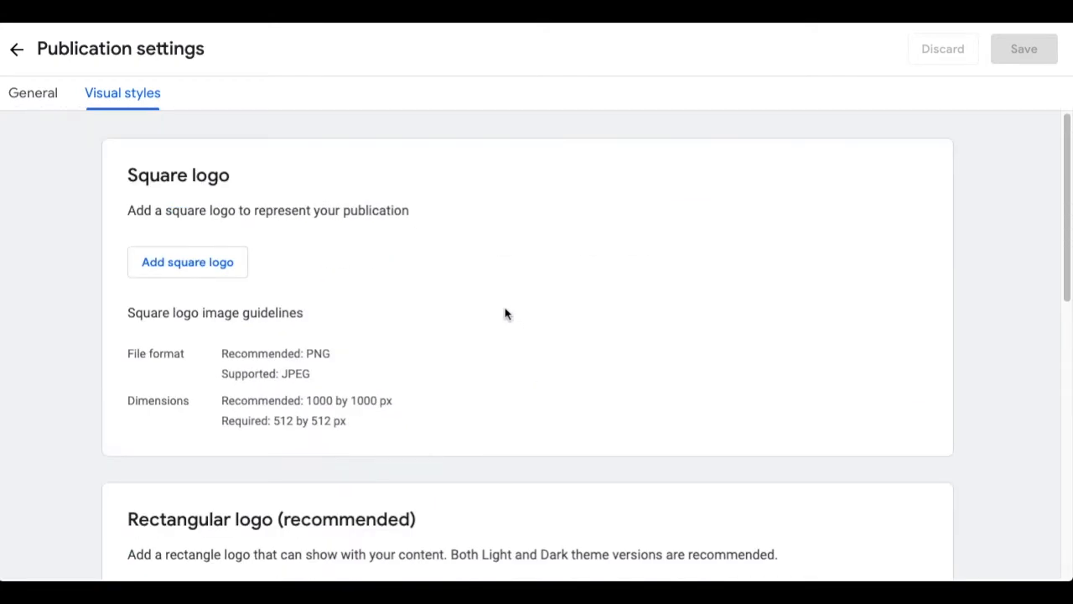
pyautogui.click(201, 273)
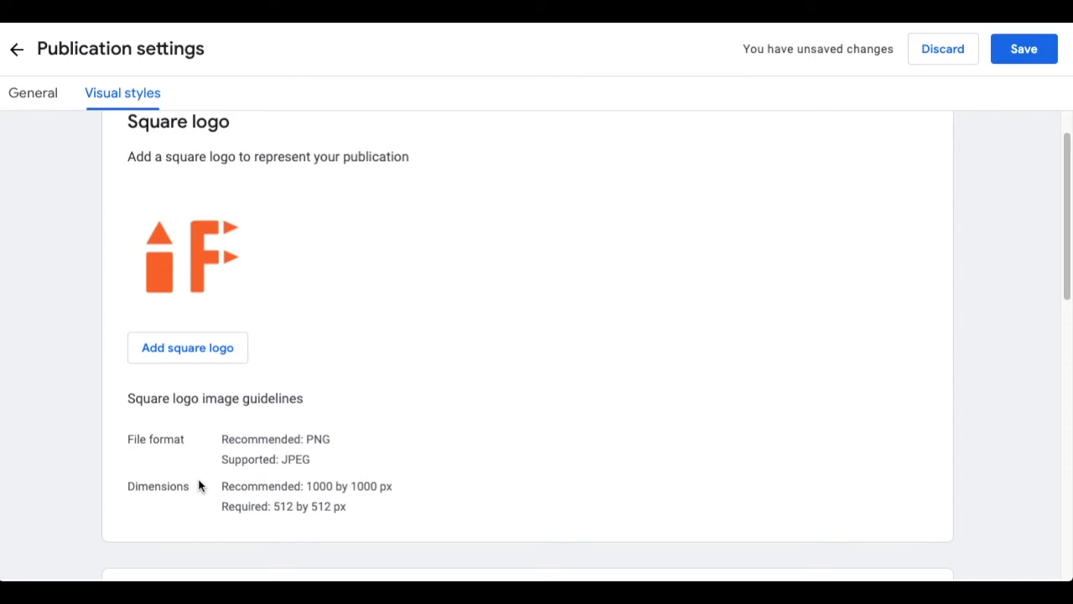
pyautogui.click(1018, 49)
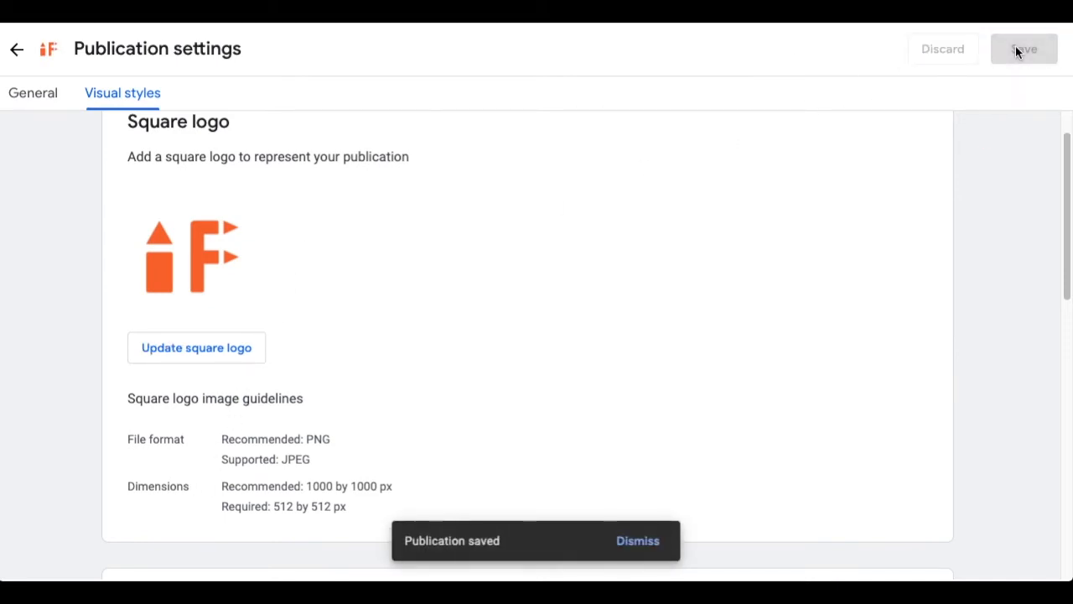
pyautogui.click(17, 48)
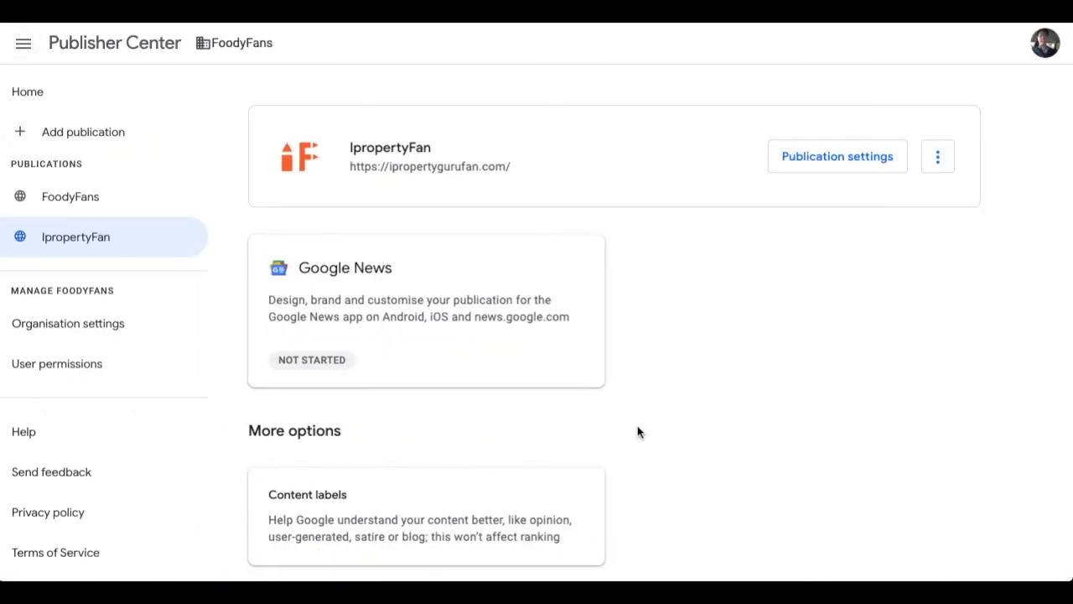
# Step: Set the site-wide content label of the IpropertyFan publication to Blog
pyautogui.click(553, 514)
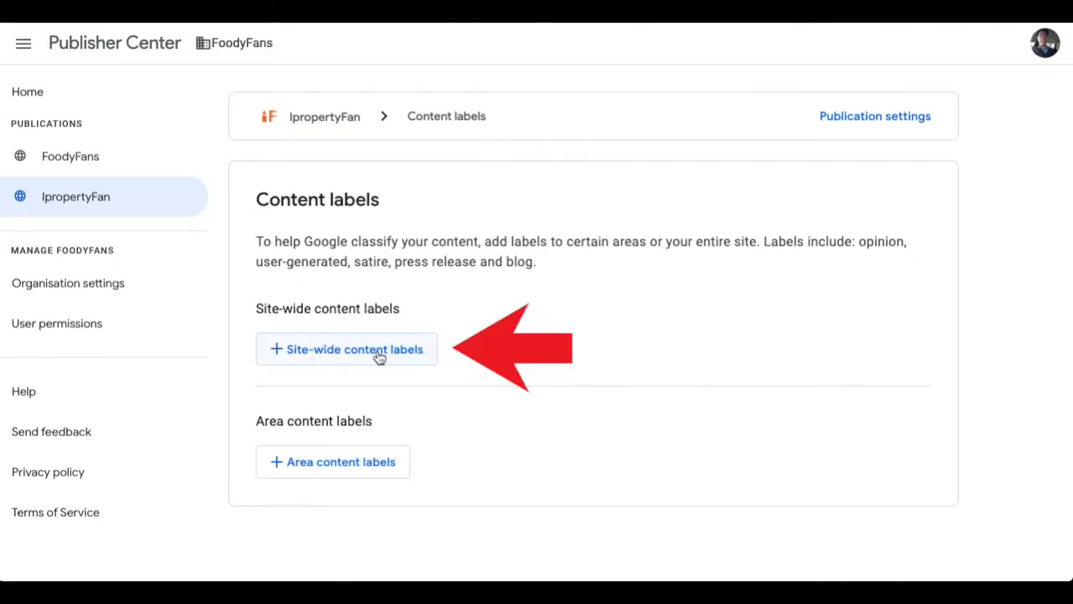
pyautogui.click(380, 355)
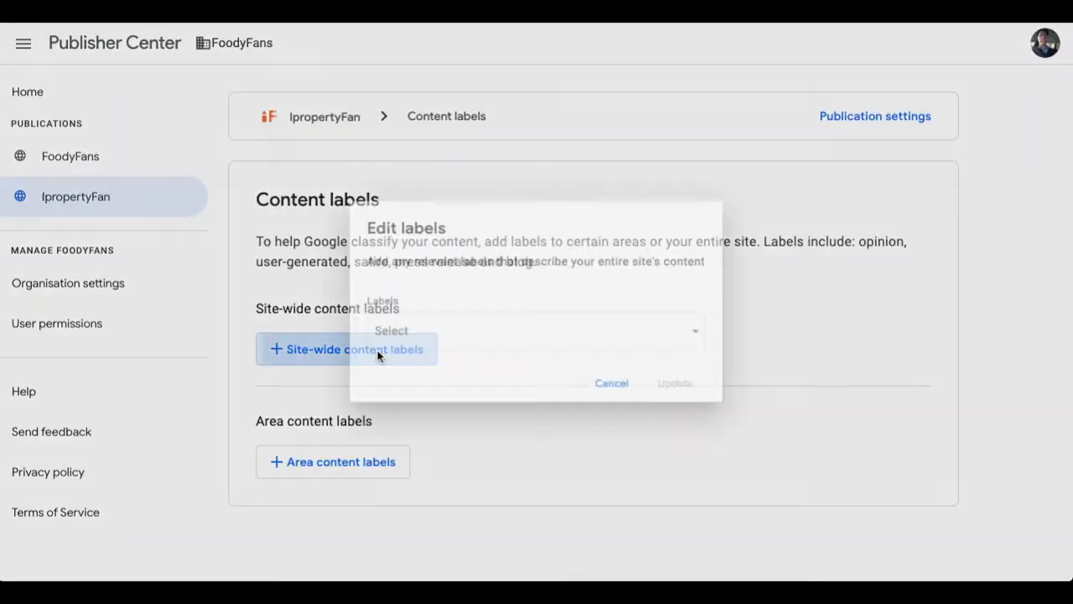
pyautogui.click(416, 350)
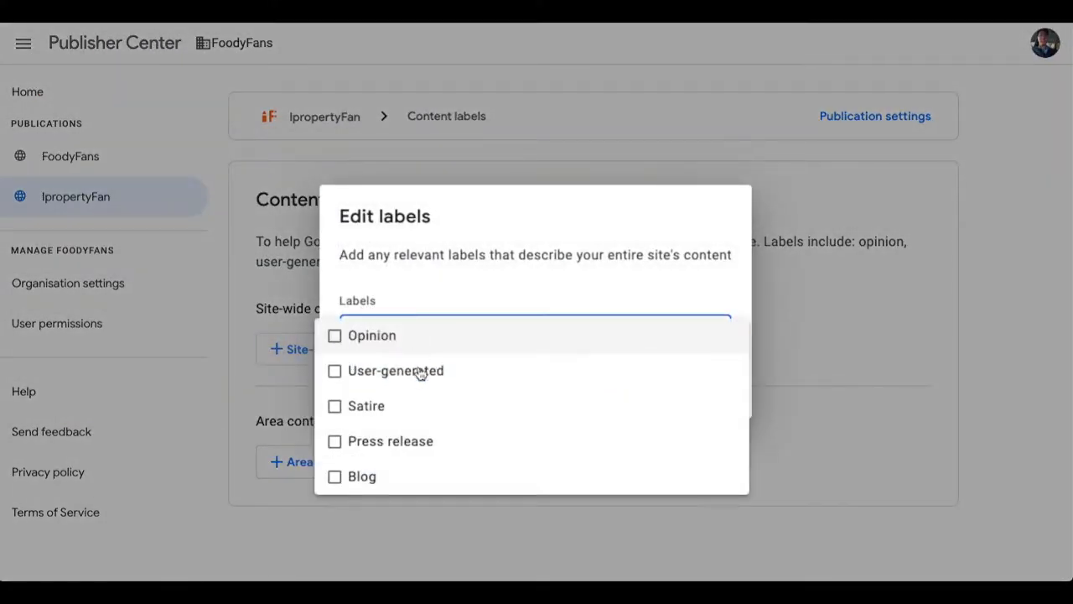
pyautogui.click(371, 477)
pyautogui.click(738, 287)
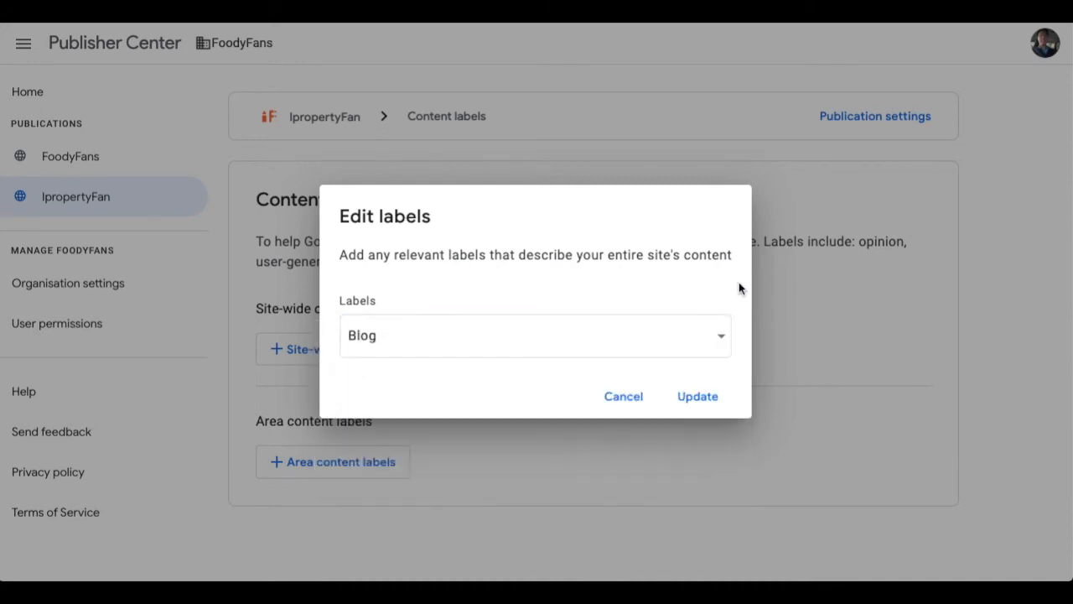
pyautogui.click(698, 398)
pyautogui.click(383, 473)
pyautogui.click(477, 287)
pyautogui.write('https://ipropertygurufan.com/')
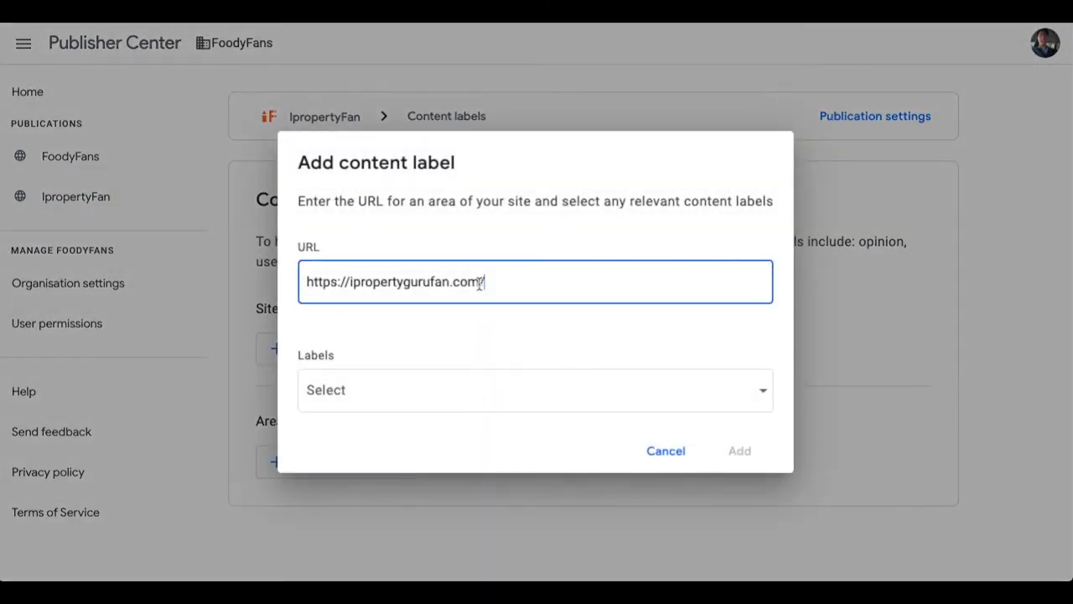
pyautogui.click(489, 387)
pyautogui.click(326, 532)
pyautogui.press('Escape')
pyautogui.click(743, 453)
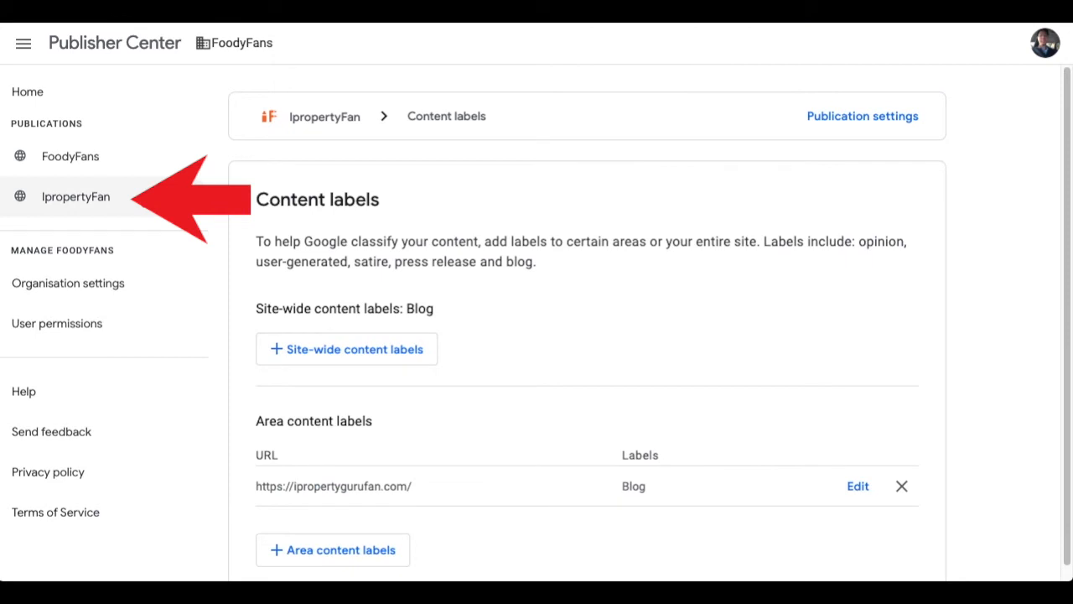
# Step: Open the IpropertyFan publication's Google News configuration for editing
pyautogui.click(142, 197)
pyautogui.click(486, 300)
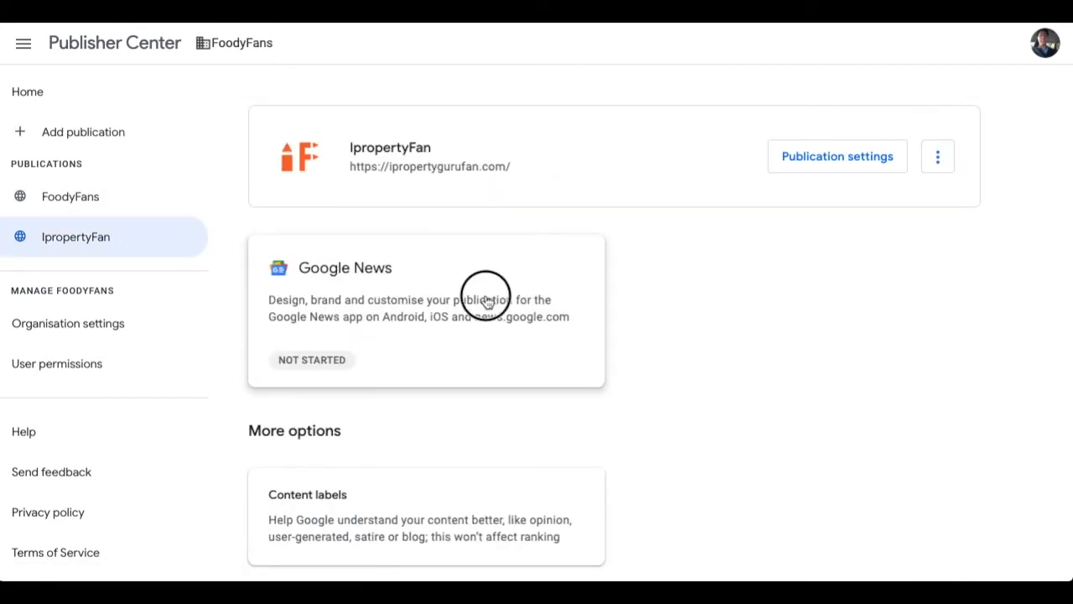
pyautogui.scroll(-3, 487, 308)
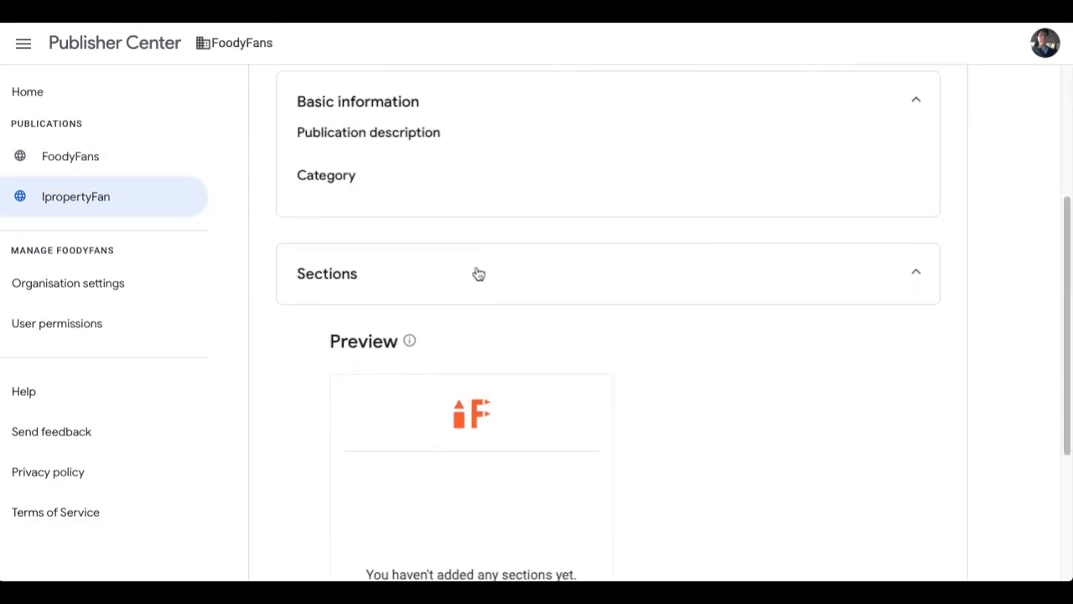
pyautogui.scroll(-3, 495, 305)
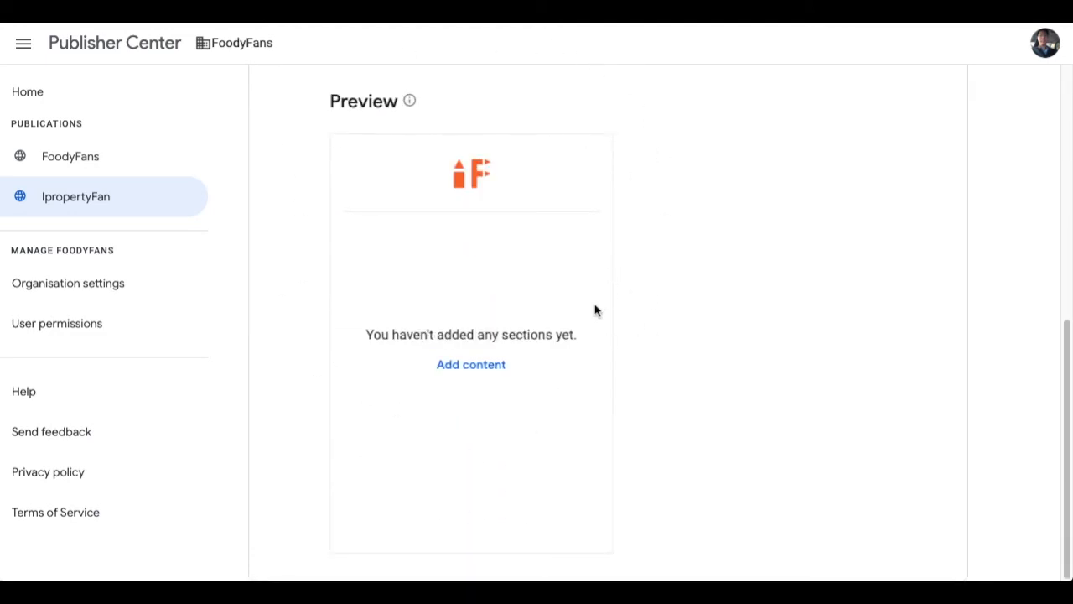
pyautogui.scroll(5, 594, 309)
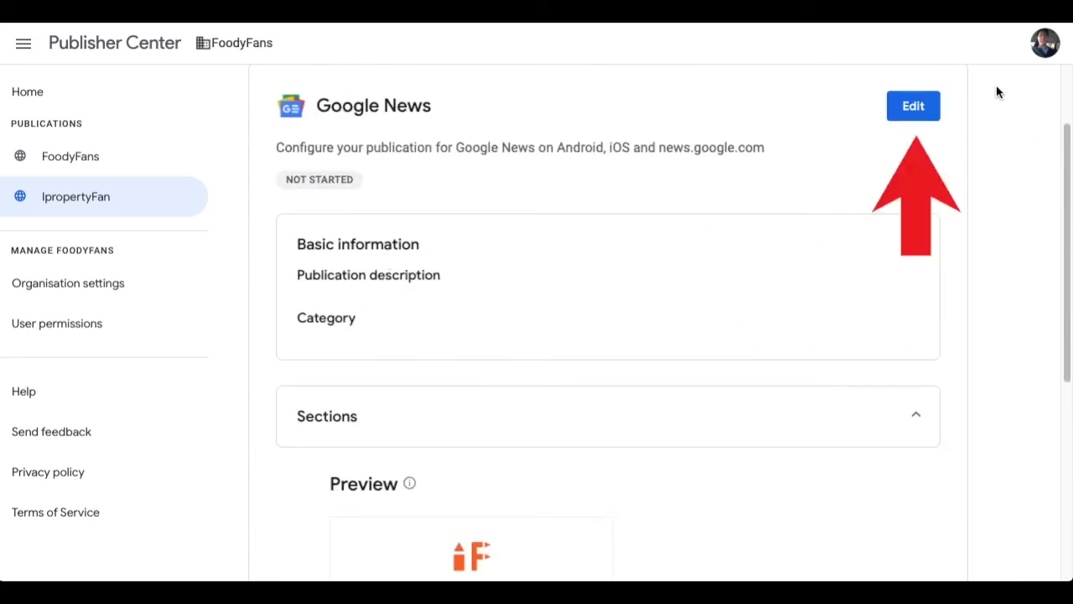
pyautogui.click(914, 107)
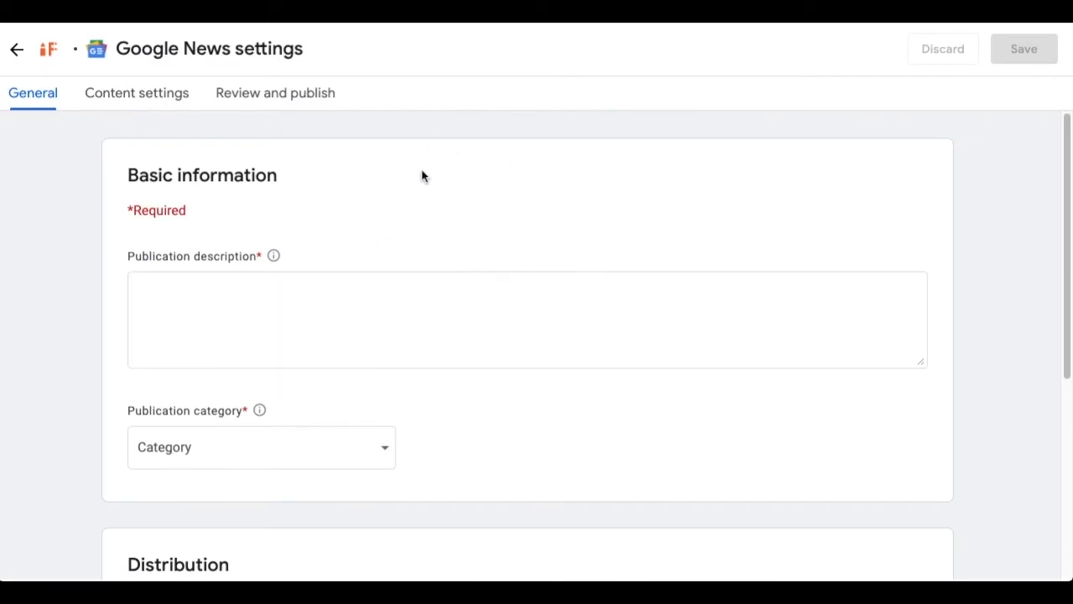
# Step: Enter the publication description "Fan of Property - PropertyFan, IpropertyFan, IpropertyGuruFan. All things property - real estate, house, investment, finance, and home care."
pyautogui.click(249, 293)
pyautogui.click(250, 293)
pyautogui.write('Fan of Proper')
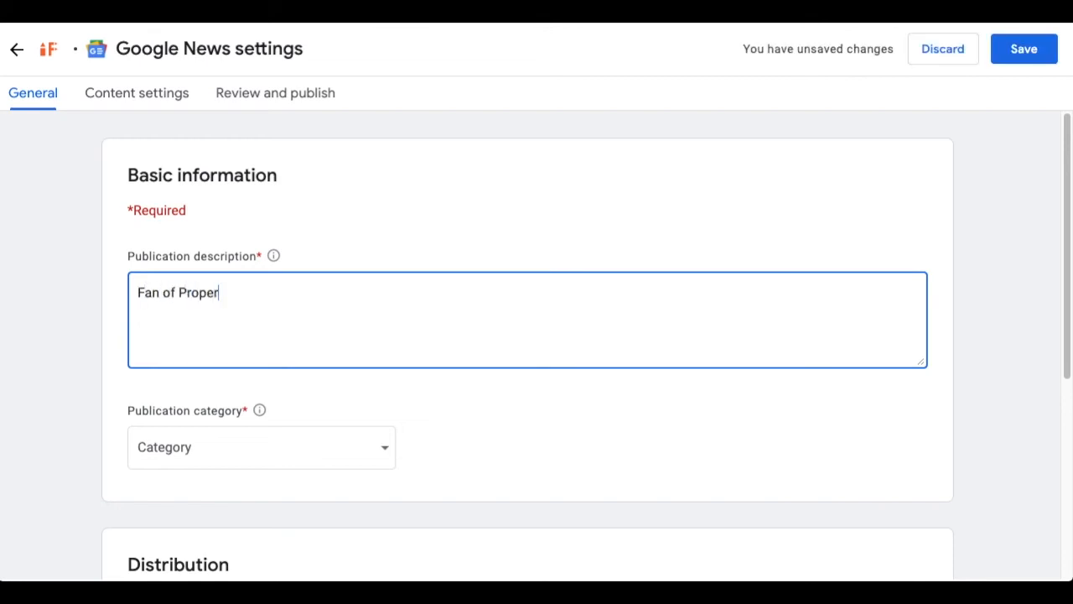
pyautogui.write('ty - PropertyFan, IpropertyFan, IpropertyGuruFan. All things property - real estate, house, investment, finance, and home care.')
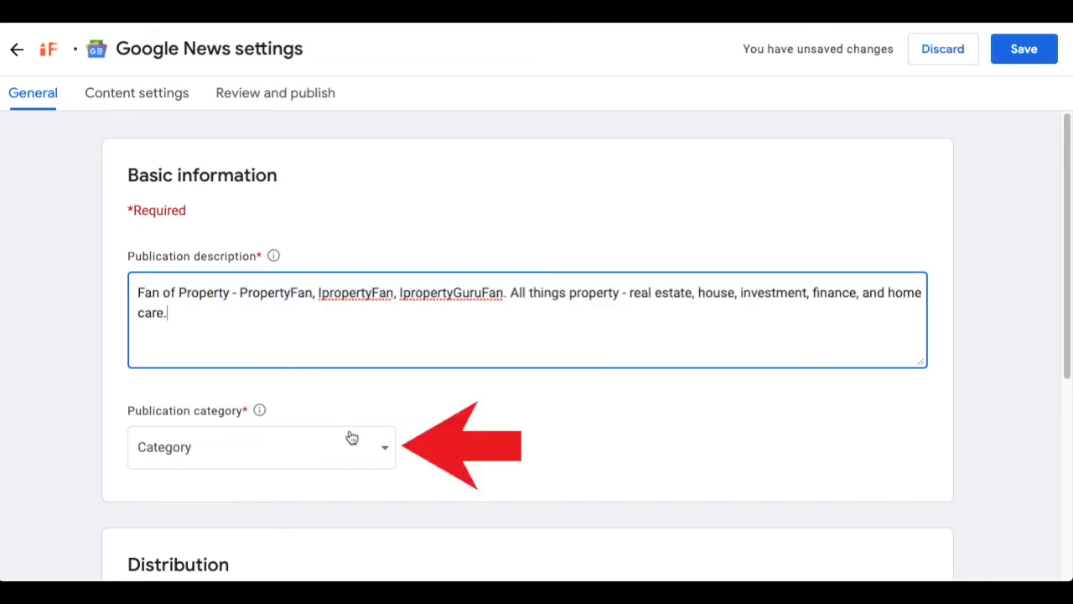
# Step: Set the publication category to Property
pyautogui.click(372, 461)
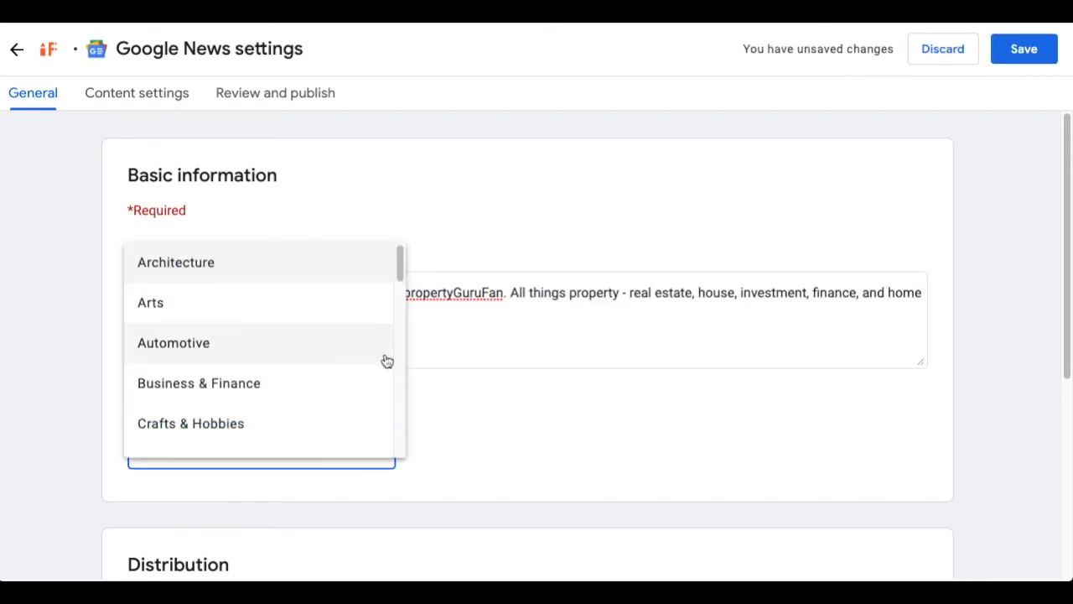
pyautogui.scroll(-8, 386, 359)
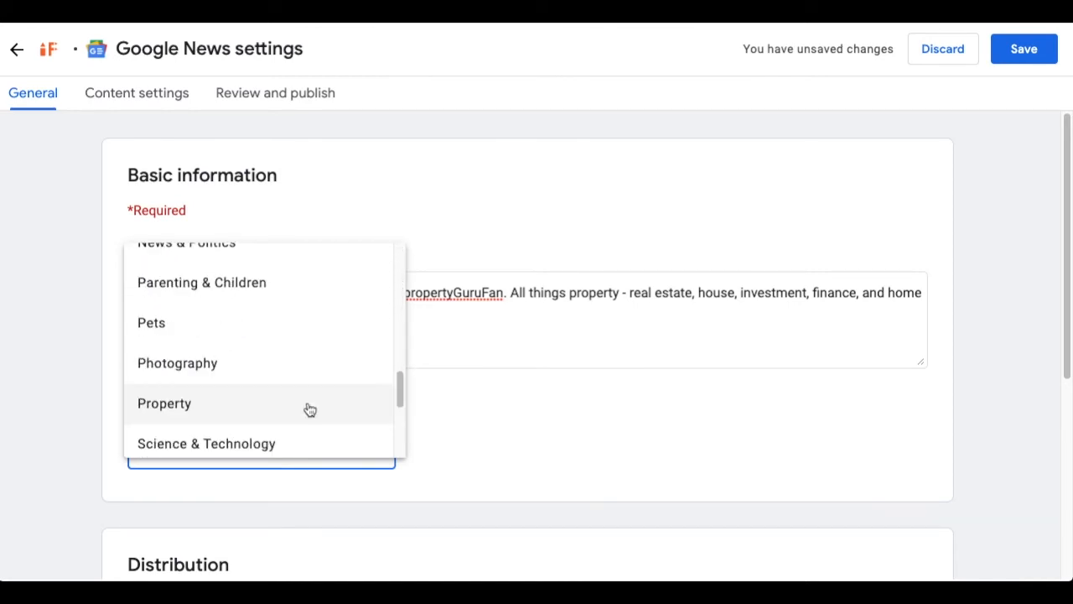
pyautogui.click(308, 409)
# Step: Limit distribution to specific countries with only Malaysia allowed, keeping Google properties at Allow all properties
pyautogui.scroll(-4, 451, 394)
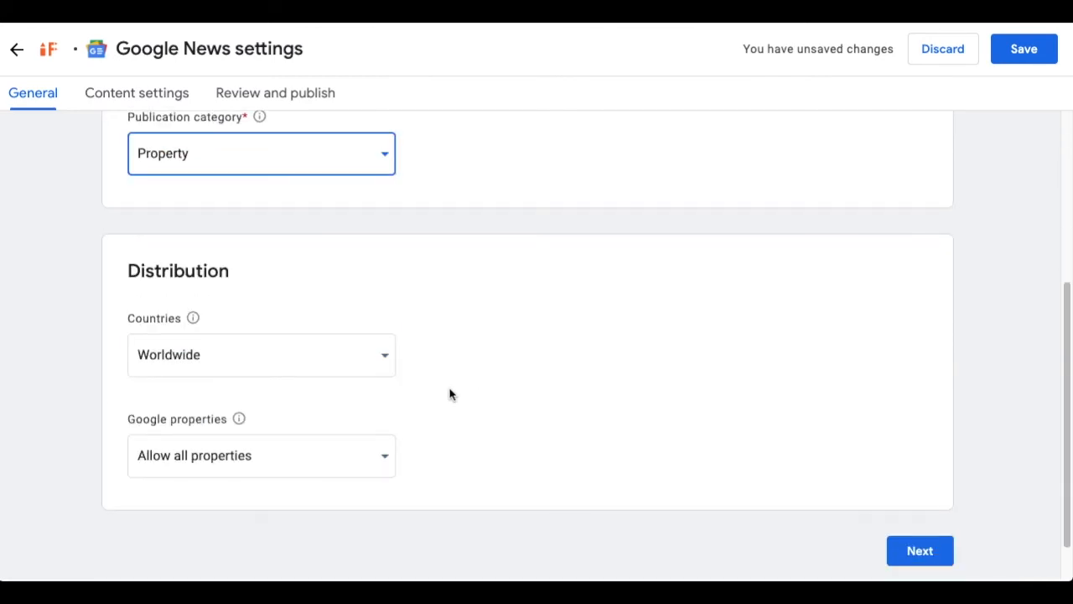
pyautogui.scroll(-1, 472, 344)
pyautogui.click(364, 302)
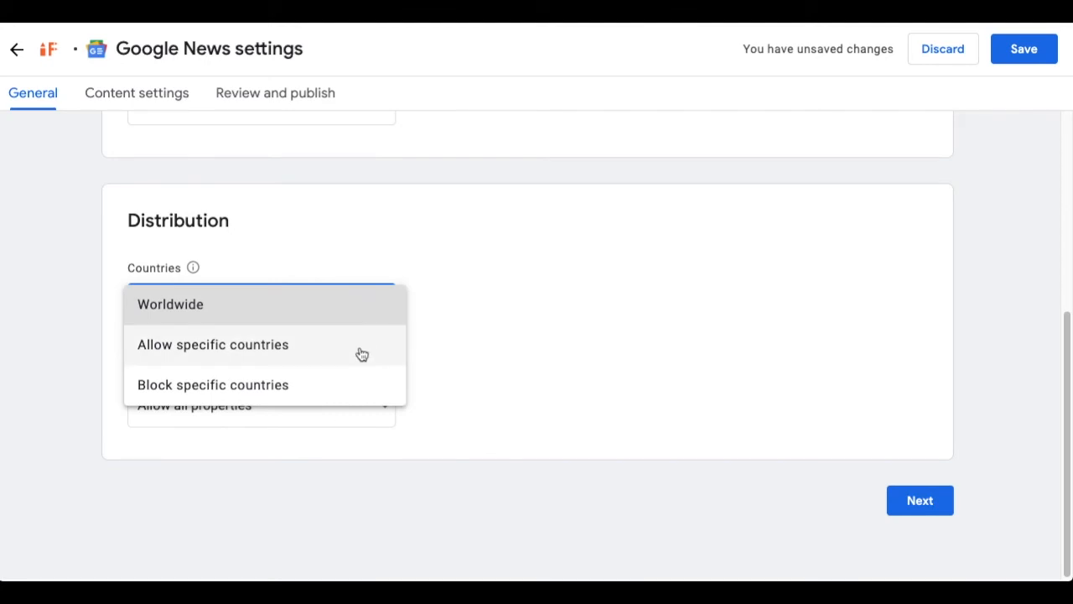
pyautogui.click(360, 354)
pyautogui.click(595, 308)
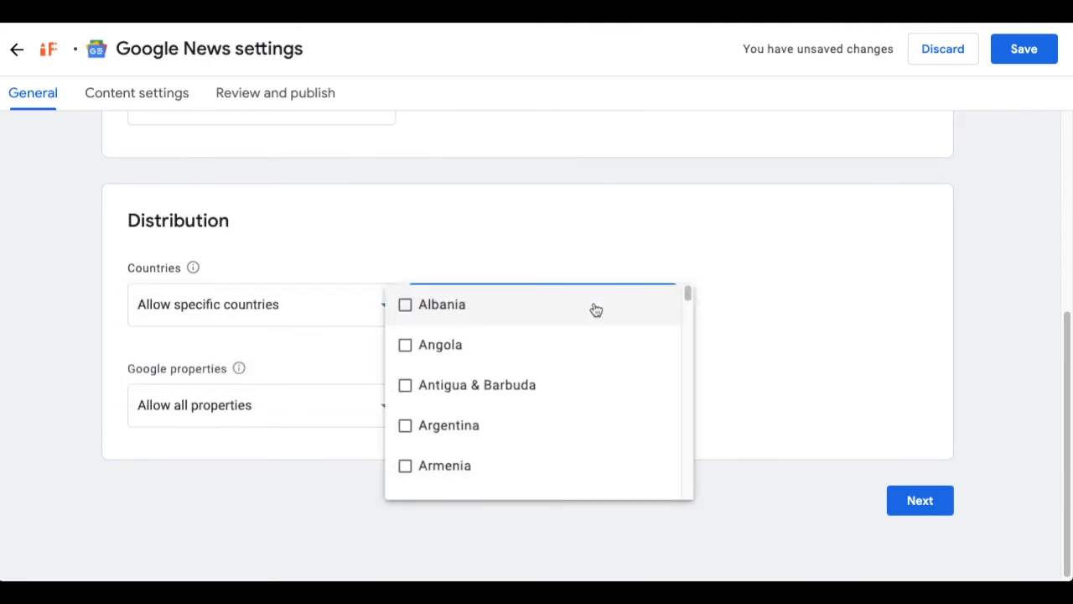
pyautogui.scroll(-10, 556, 383)
pyautogui.scroll(-1, 515, 436)
pyautogui.click(515, 434)
pyautogui.click(364, 407)
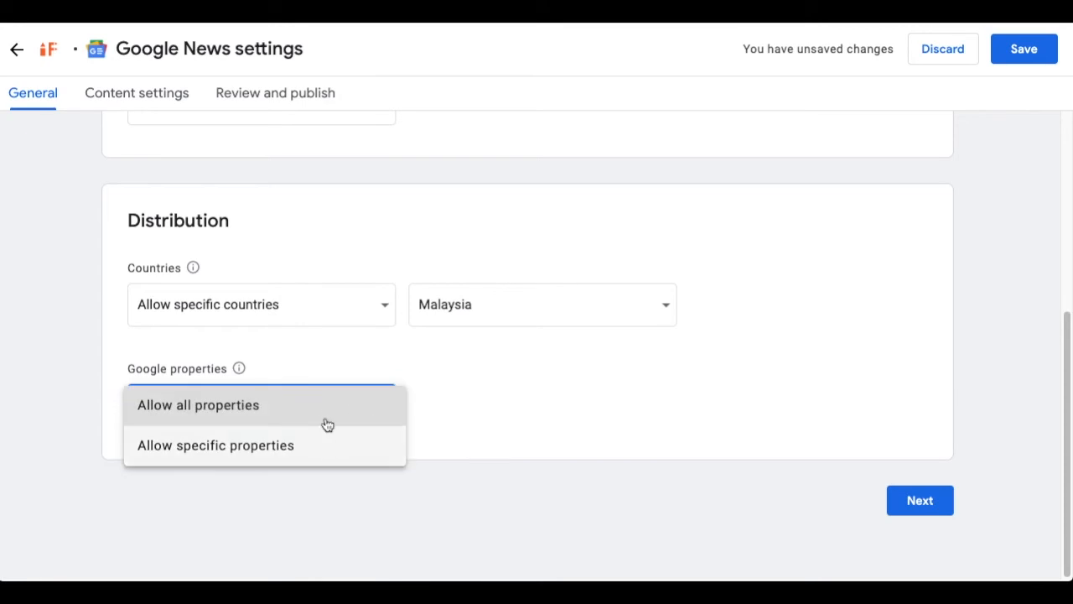
# Step: Continue to the content settings and start a new feed section titled "Petaling Jaya Properties"
pyautogui.click(912, 508)
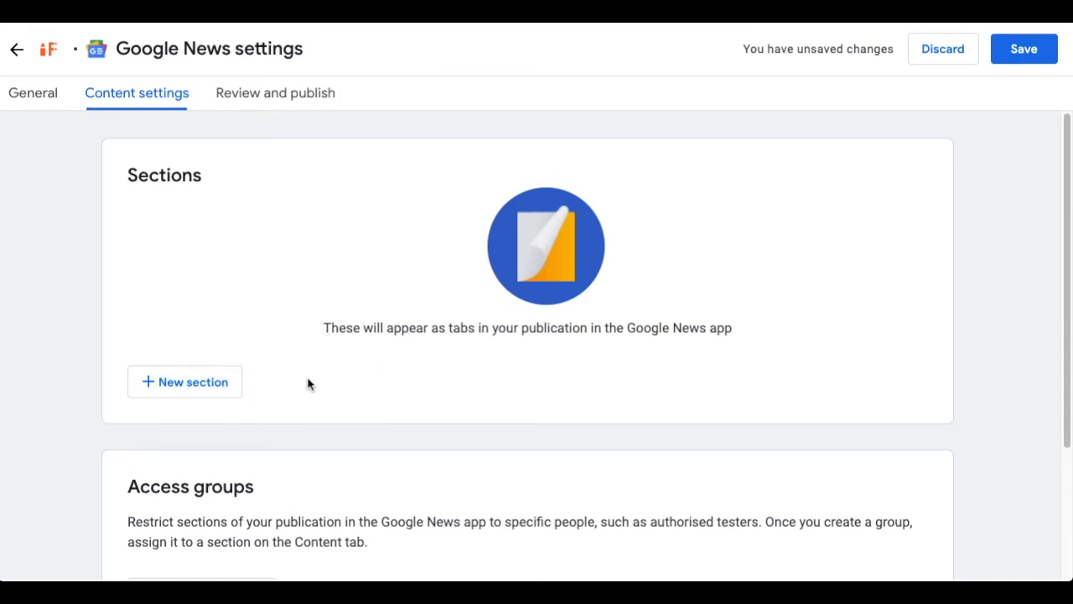
pyautogui.scroll(-2, 294, 352)
pyautogui.click(204, 208)
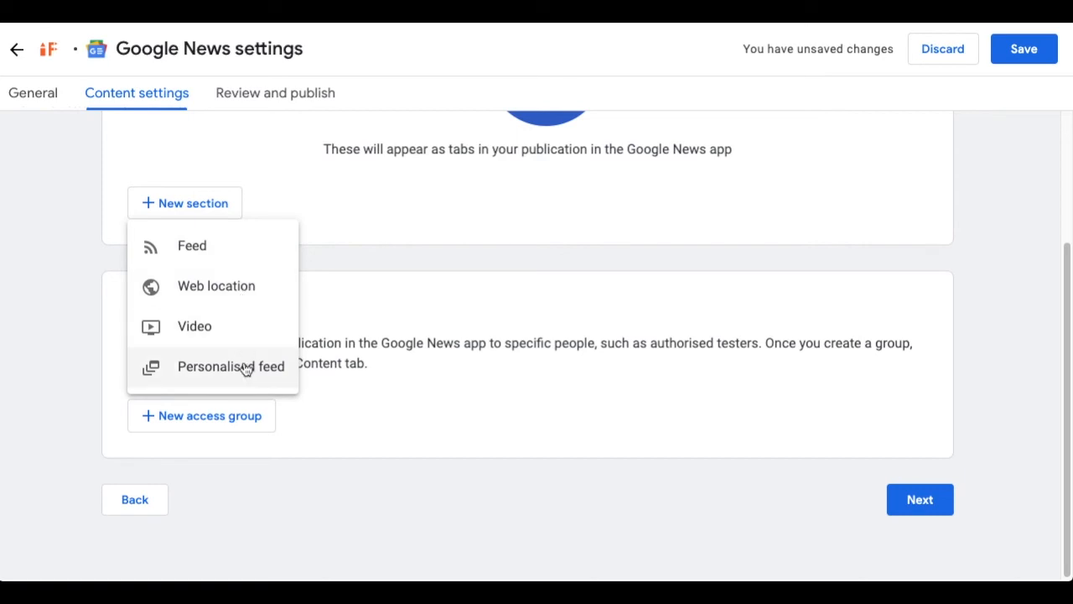
pyautogui.click(244, 246)
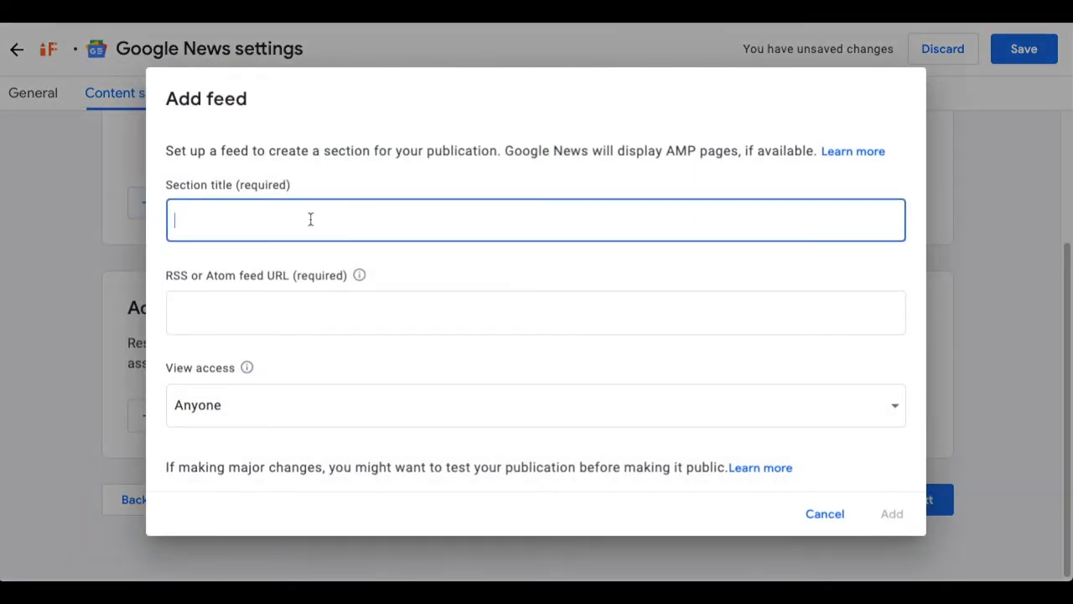
pyautogui.write('Petalng')
pyautogui.press('BackSpace')
pyautogui.press('BackSpace')
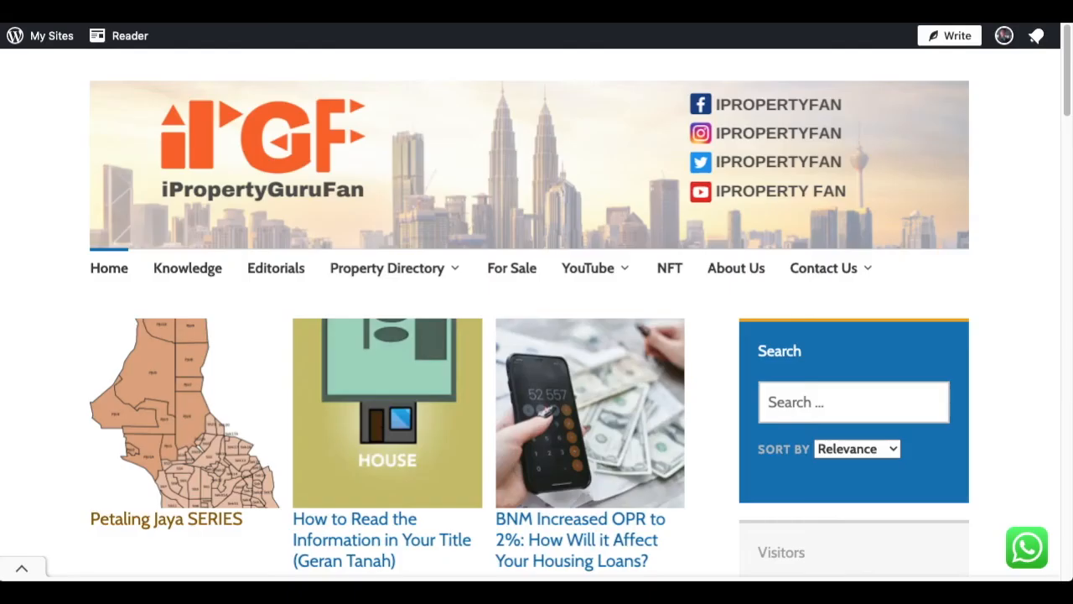
# Step: Switch to the iPropertyGuruFan website, open the Petaling Jaya series category, append "feed/" to its address and copy the full URL
pyautogui.moveTo(438, 269)
pyautogui.click(442, 336)
pyautogui.click(1043, 106)
pyautogui.write('feed/')
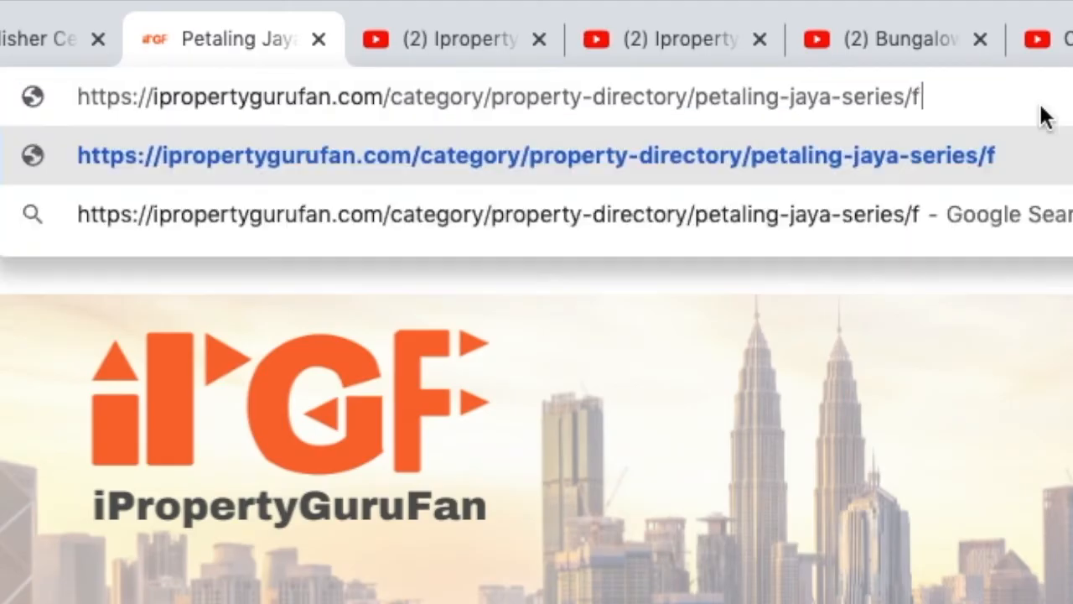
pyautogui.press('super+a')
pyautogui.press('super+c')
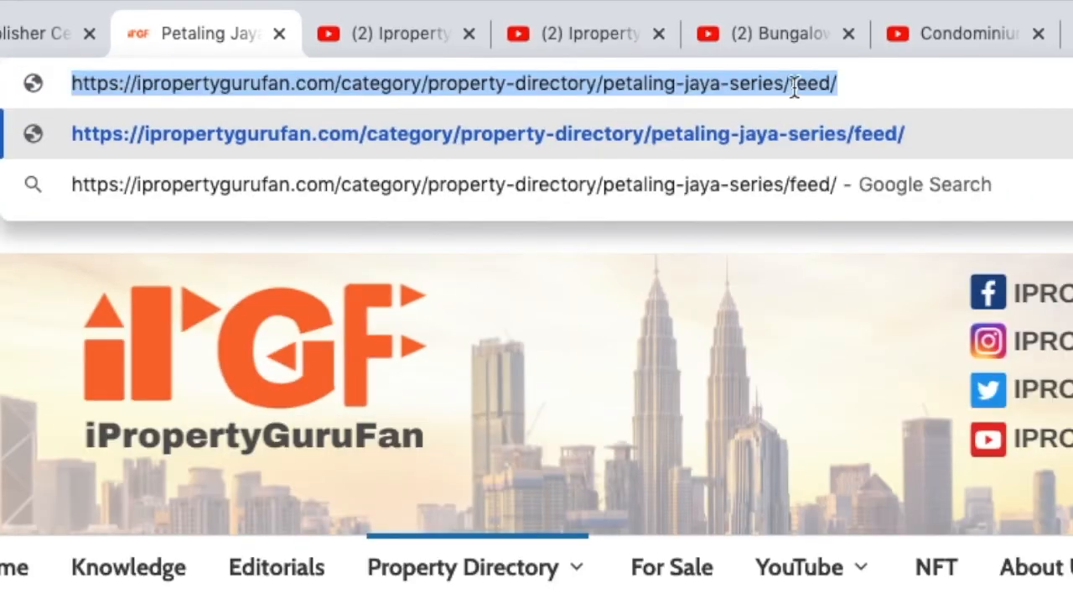
pyautogui.click(36, 35)
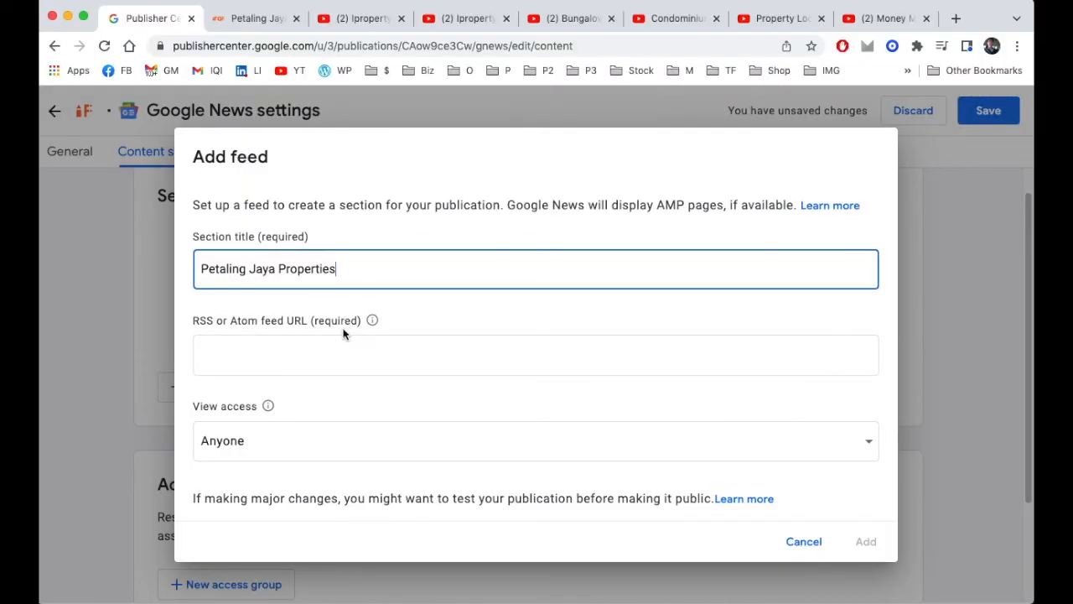
pyautogui.click(340, 352)
pyautogui.press('super+v')
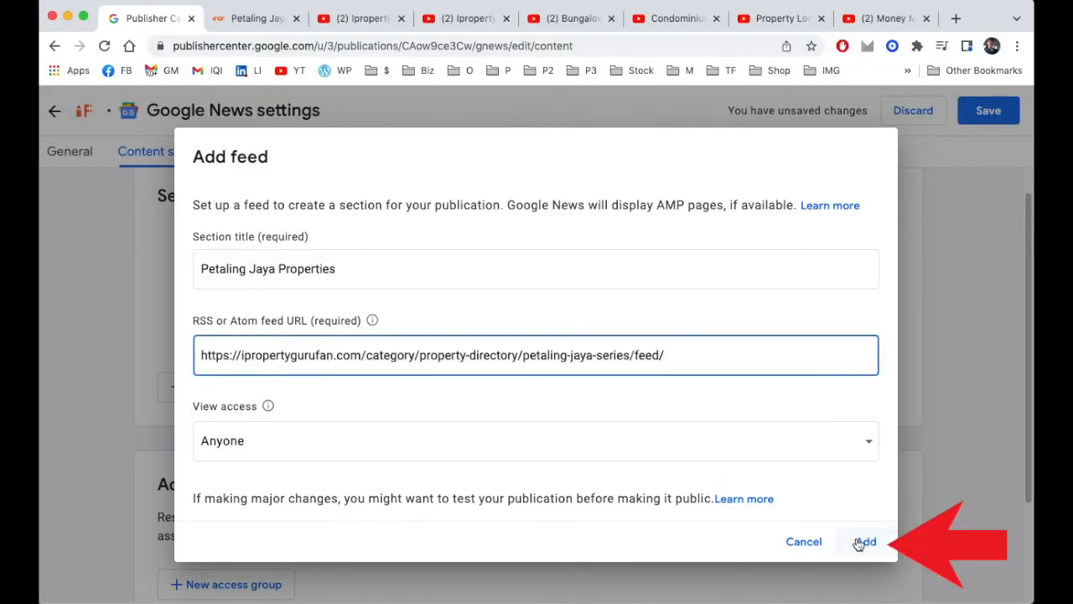
pyautogui.click(864, 542)
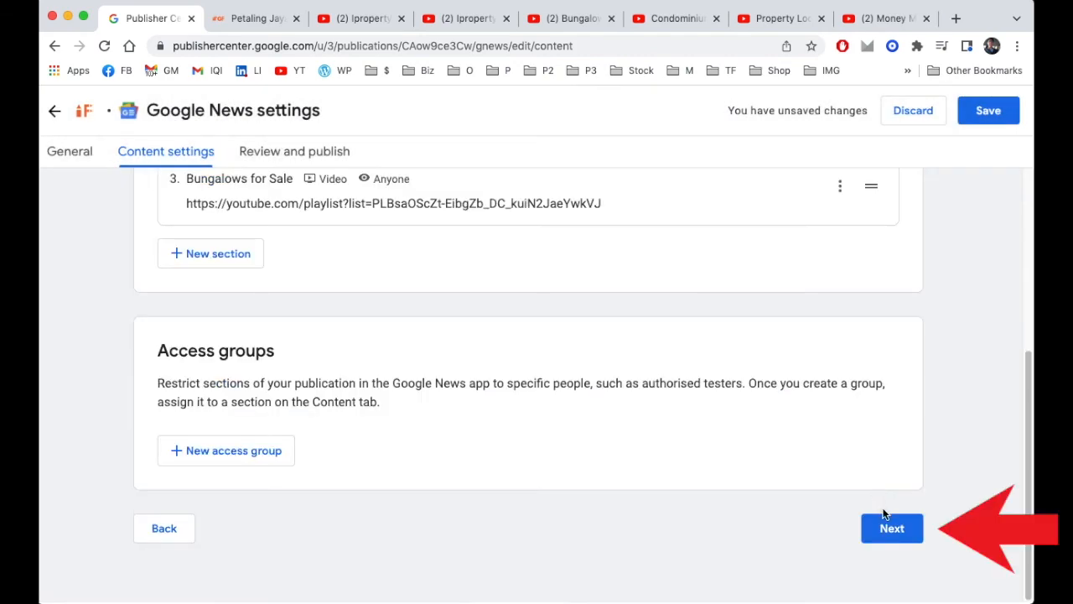
# Step: Accept and submit the Google News Terms of Service with the publisher's name, contact email, title Real Estate Agent and organisation IpropertyFan
pyautogui.click(891, 523)
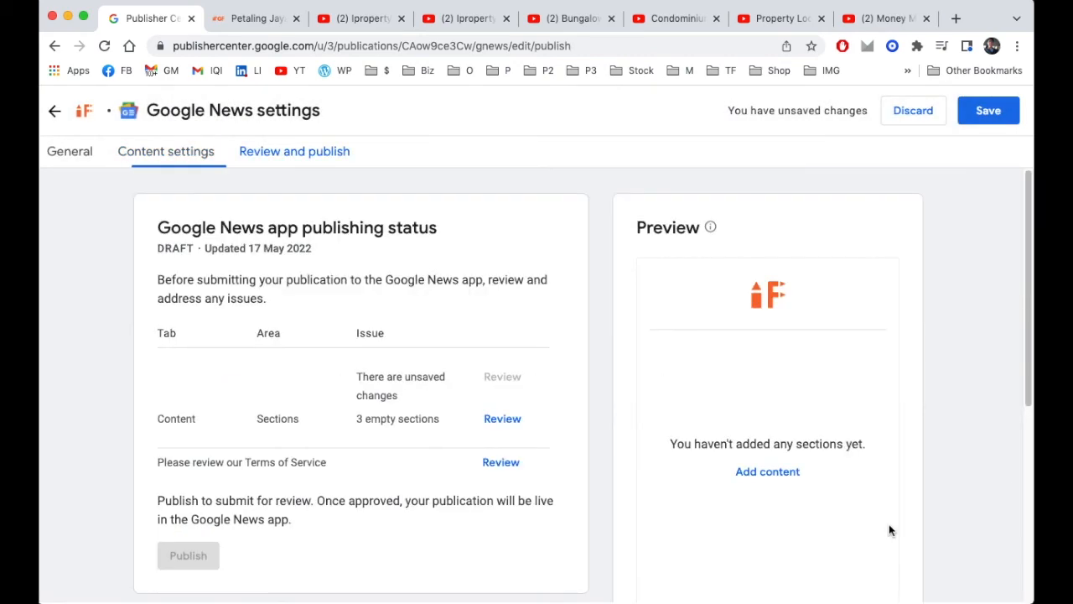
pyautogui.scroll(-2, 890, 530)
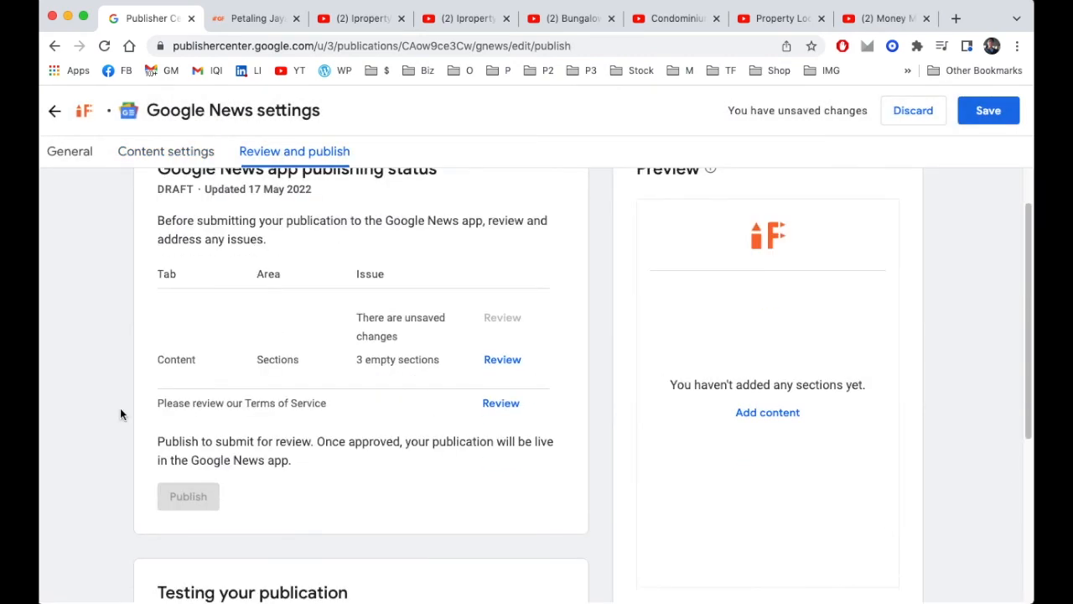
pyautogui.click(502, 403)
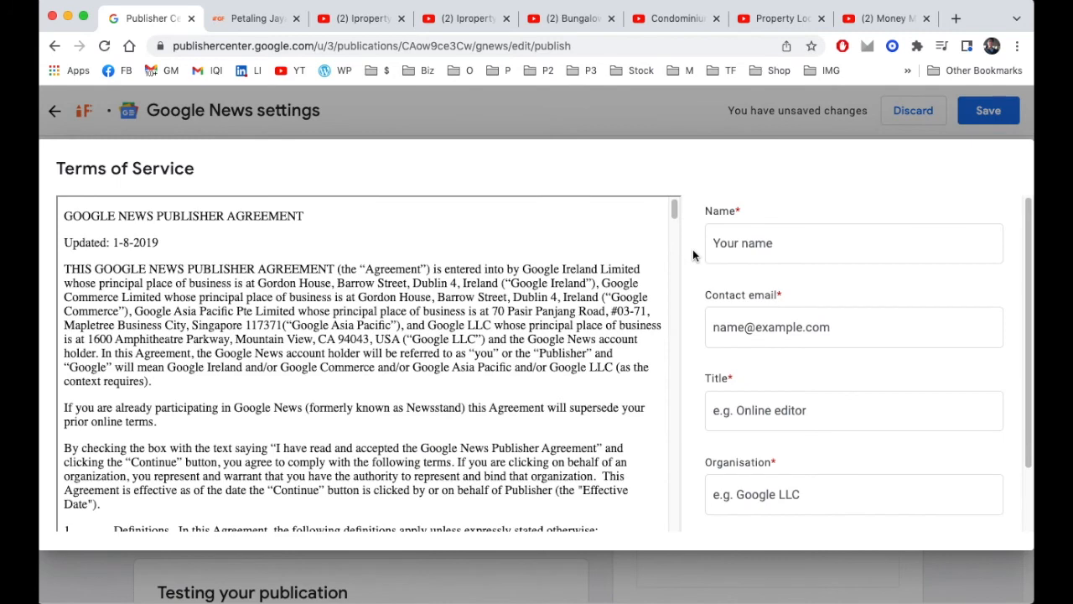
pyautogui.scroll(-3, 692, 255)
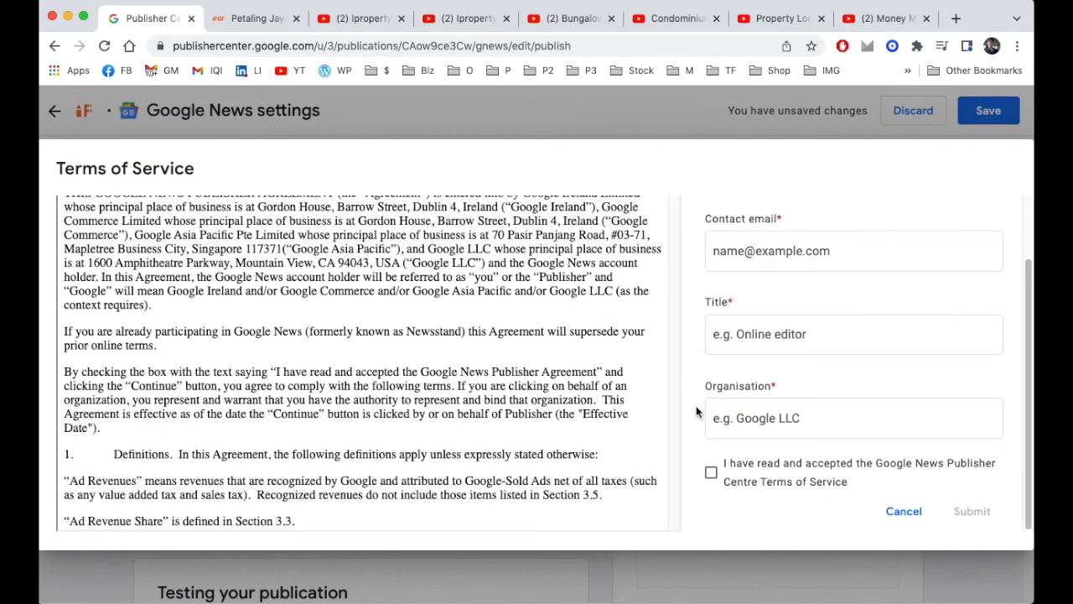
pyautogui.click(712, 475)
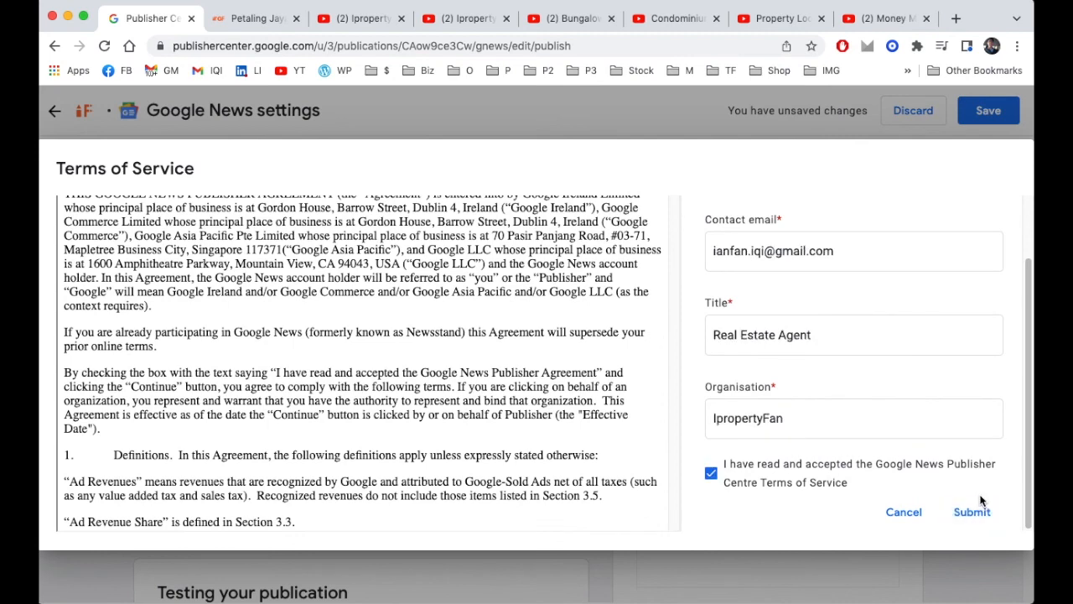
pyautogui.click(973, 512)
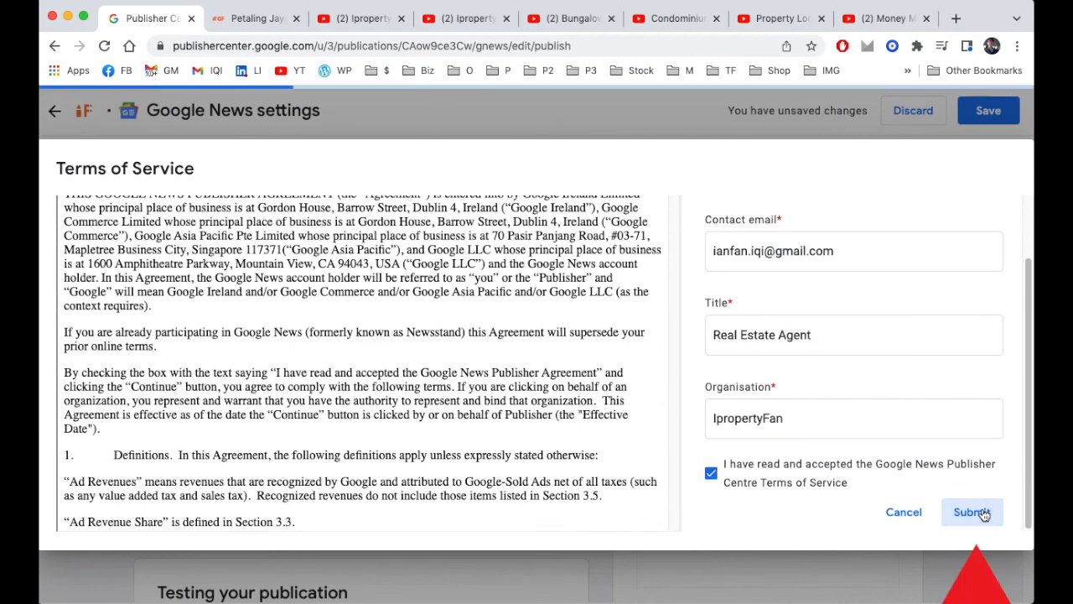
# Step: Save the Google News settings and check the publication's publishing status and preview
pyautogui.click(989, 117)
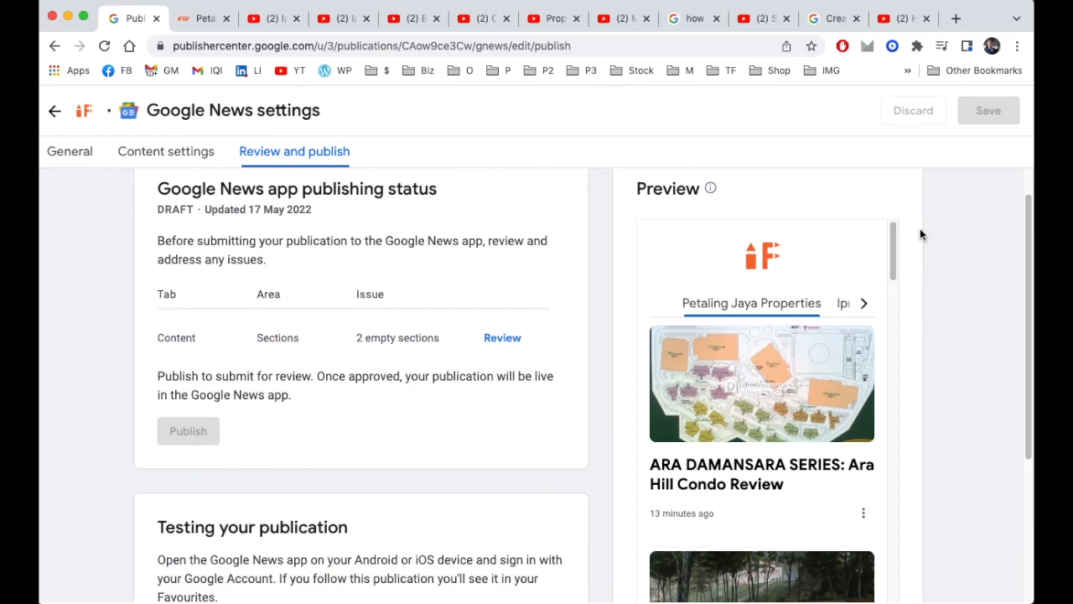
pyautogui.scroll(-1, 796, 352)
pyautogui.scroll(-10, 797, 352)
pyautogui.scroll(-5, 797, 352)
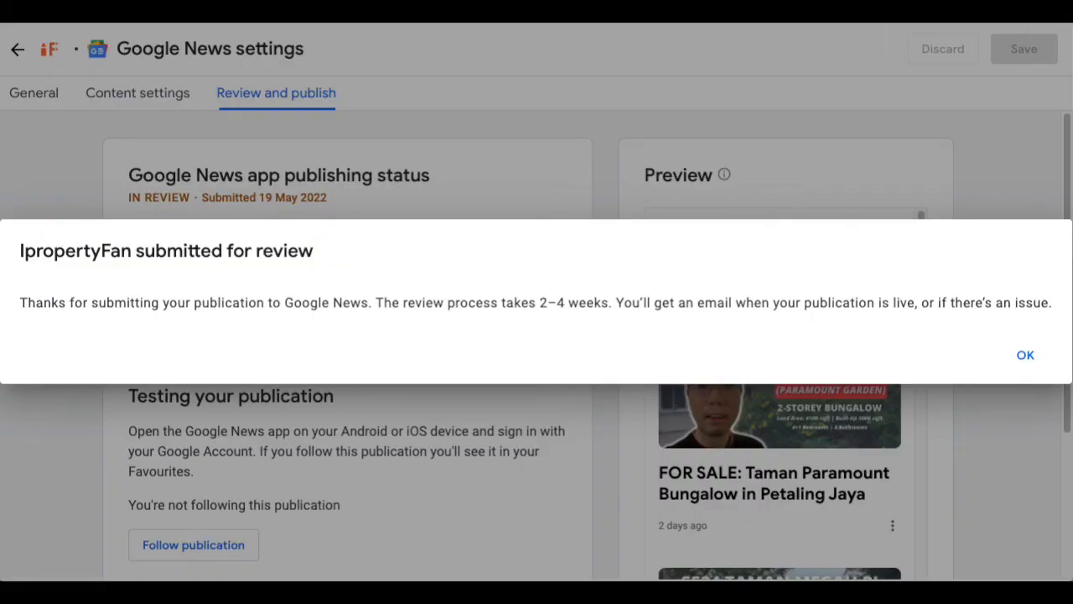